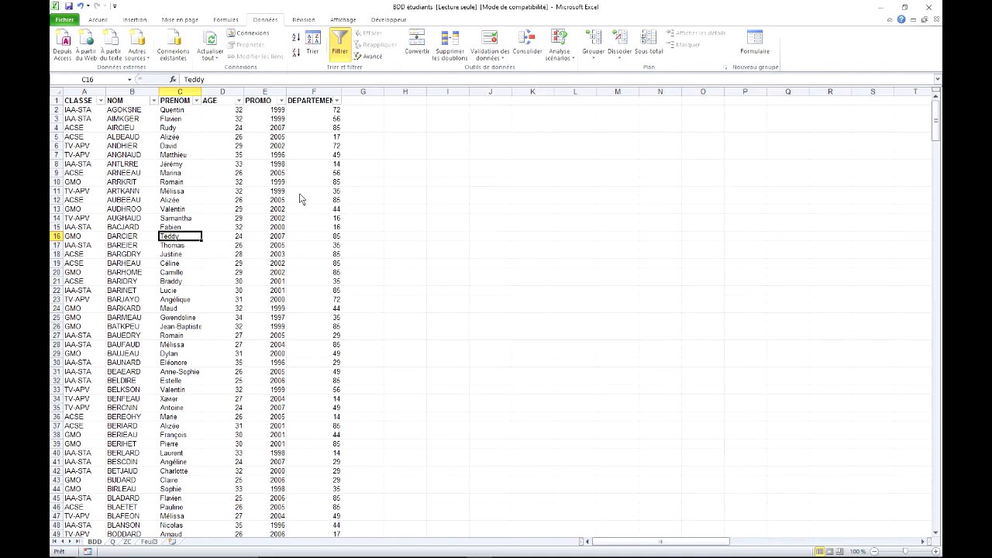
Check the question sheet Q, return to BDD and switch off AutoFilter on the student table
left_click(120, 545)
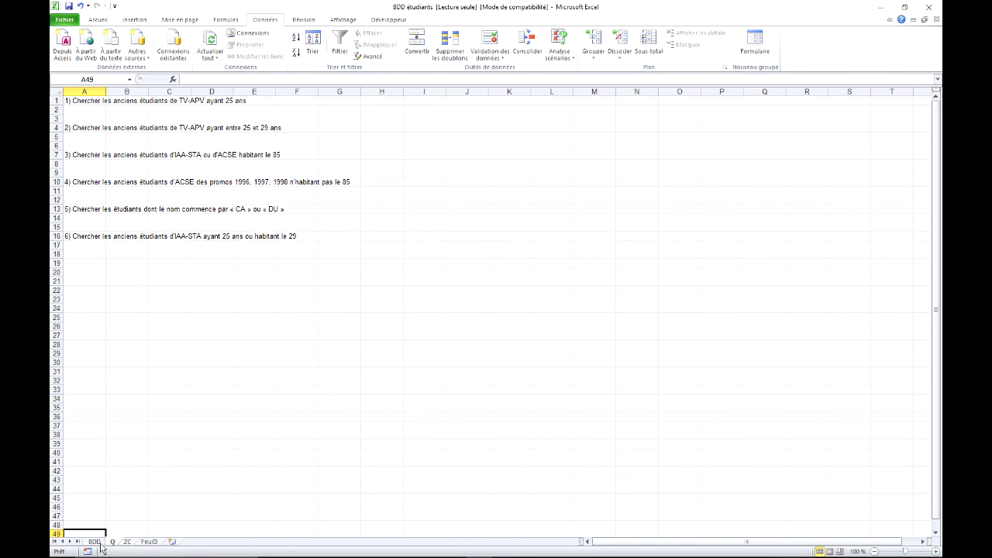
left_click(94, 541)
left_click(346, 53)
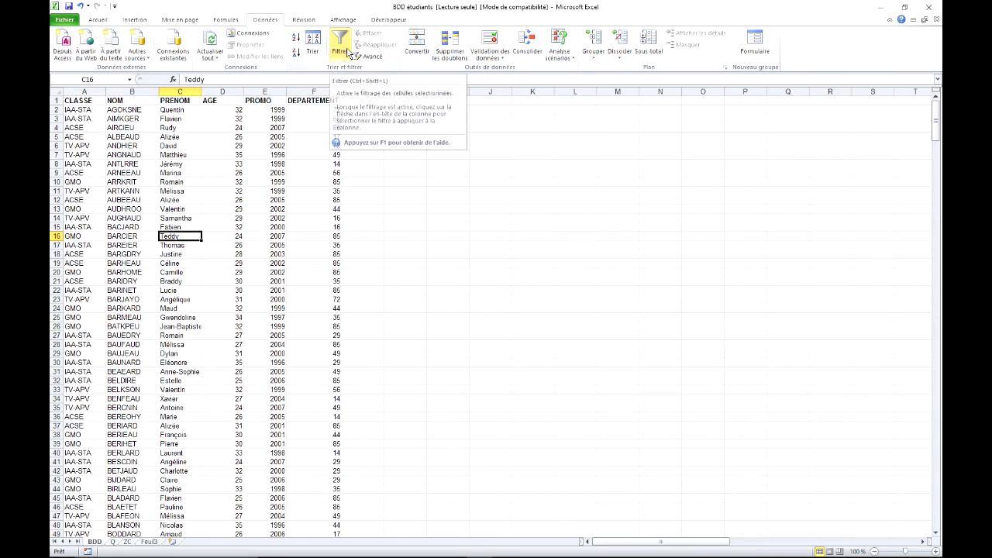
left_click(224, 166)
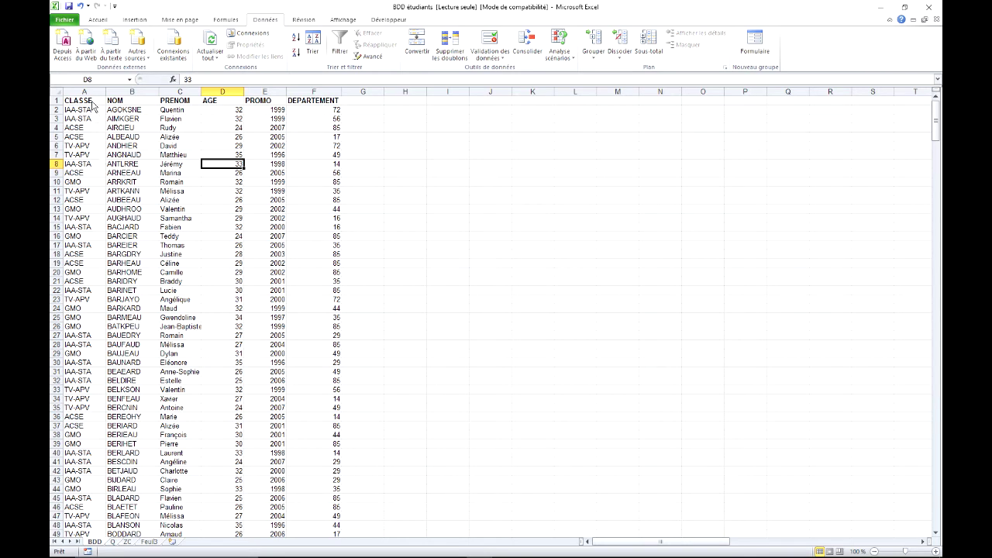
Copy the header row A1:F1 into H1:M1
left_click_drag(86, 104, 309, 107)
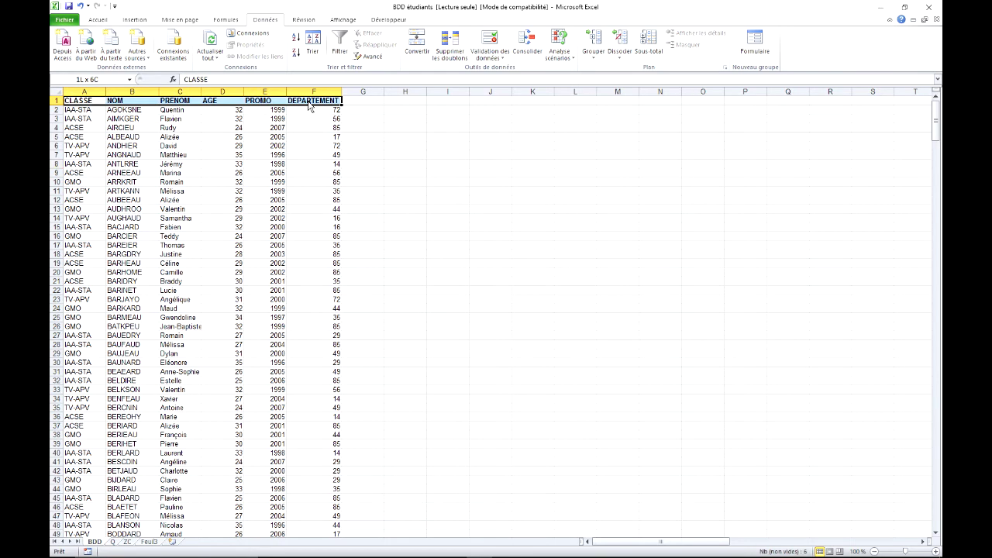
key("ctrl+c")
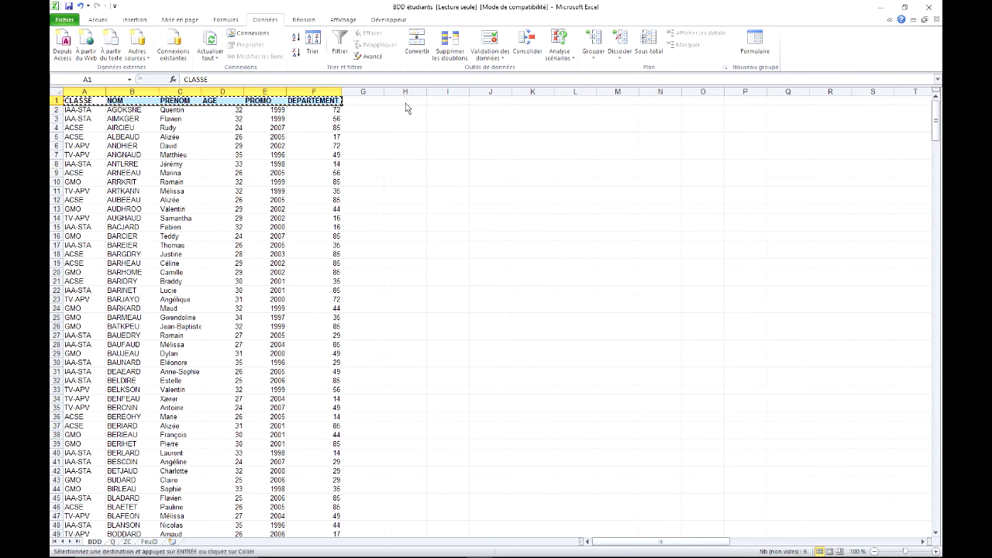
left_click(405, 105)
key("ctrl+v")
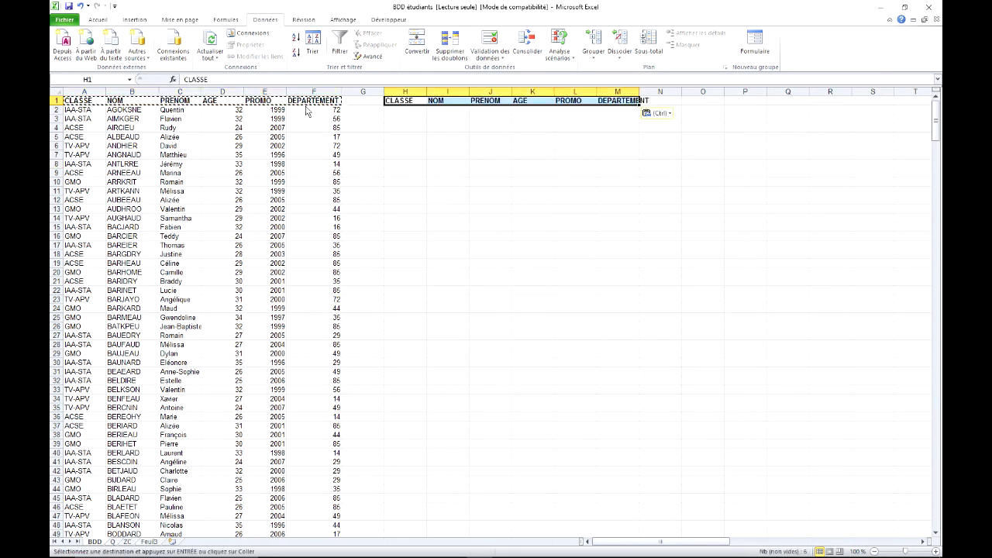
Look over the empty criteria cells in row 2, glance at sheet Q, then return to BDD
left_click(448, 114)
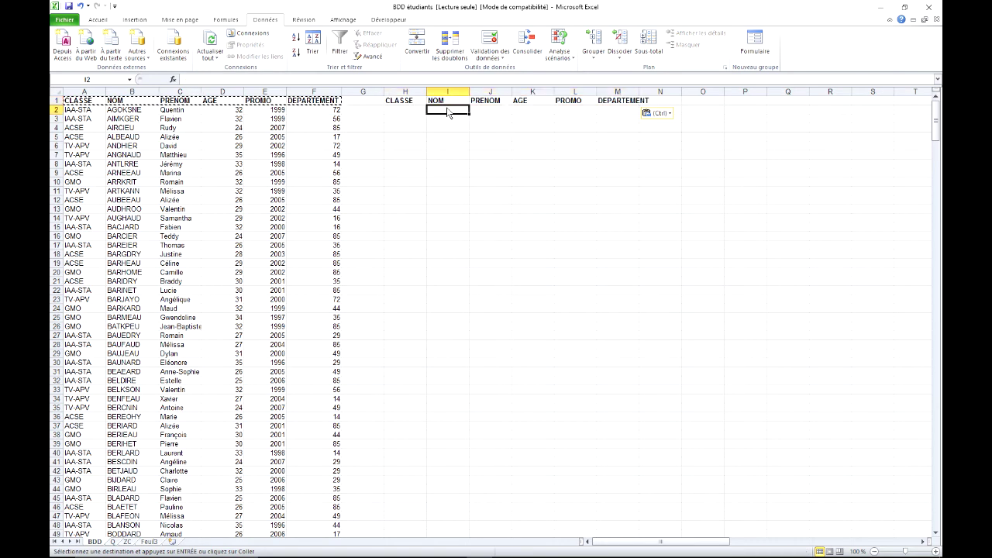
left_click(416, 116)
left_click(443, 114)
left_click(499, 113)
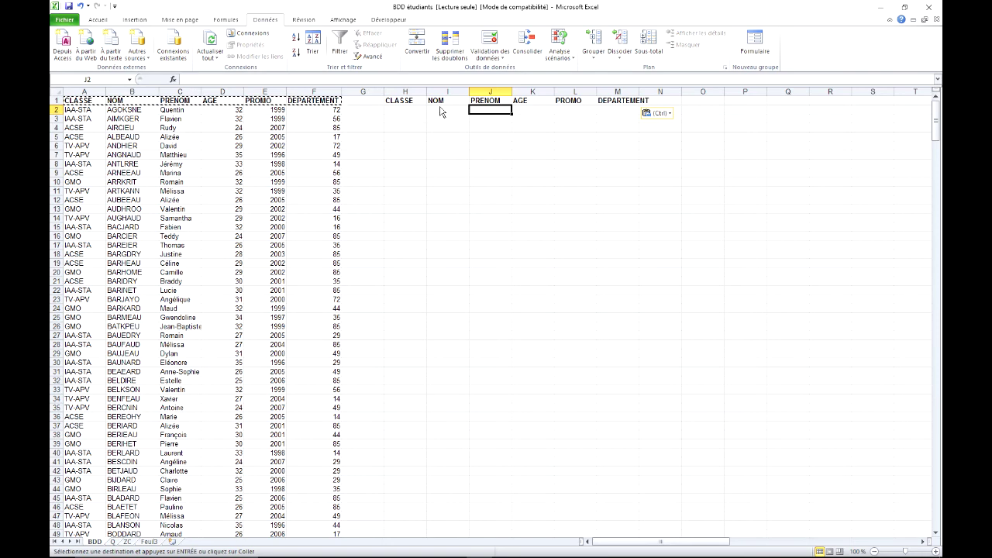
left_click(113, 542)
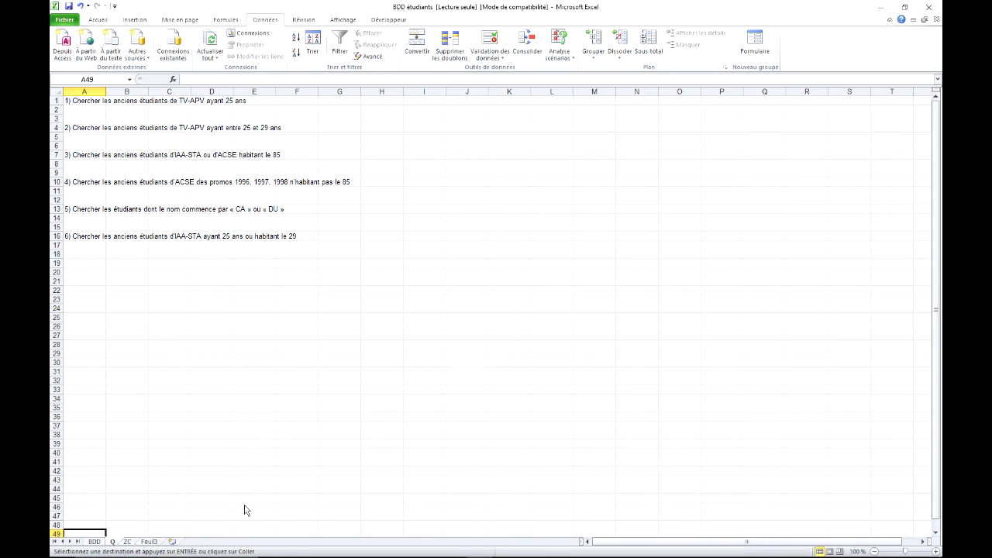
left_click(93, 541)
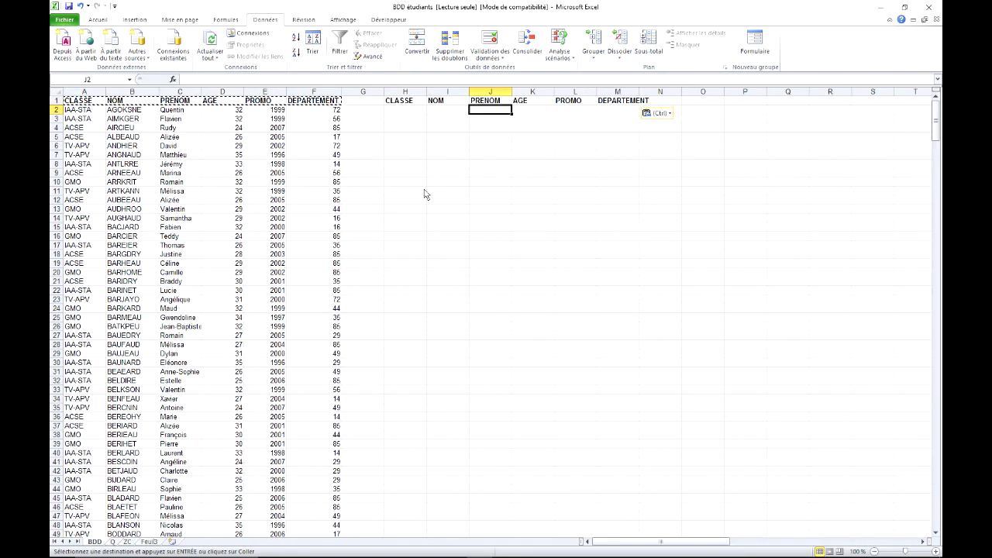
Put IAA-STA, copied from A3, under CLASSE in H2 and age 25 in K2
left_click(415, 112)
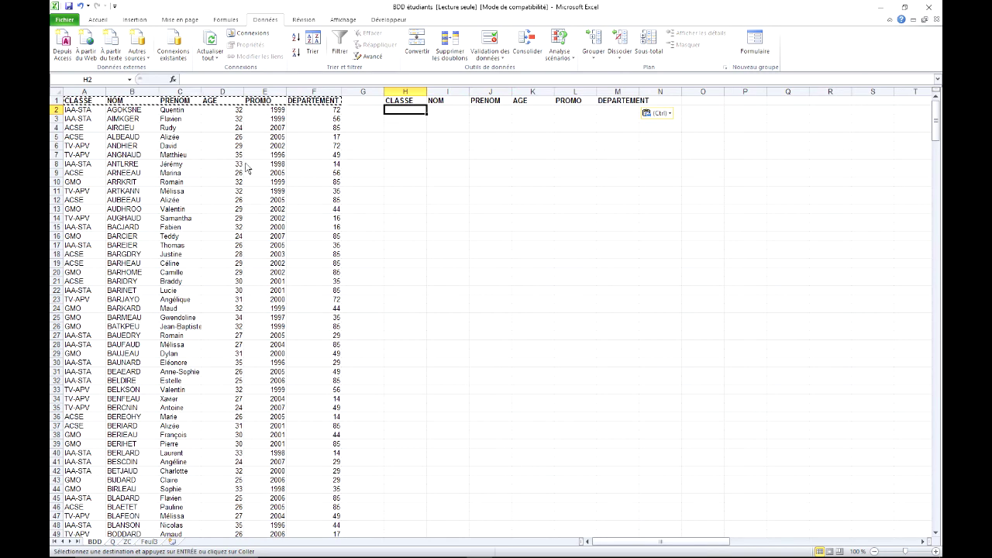
left_click(103, 123)
key("ctrl+c")
left_click(404, 110)
key("ctrl+v")
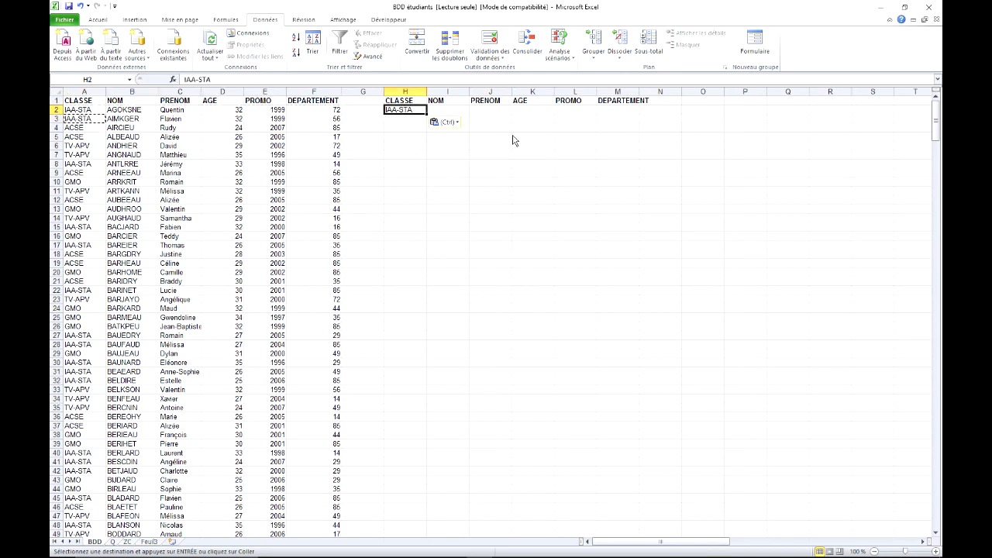
left_click(530, 114)
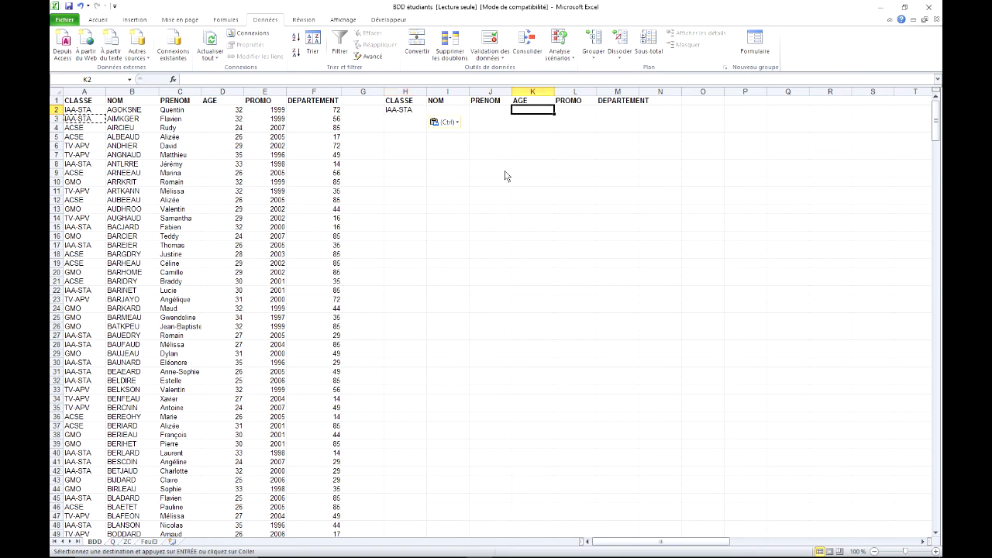
type("25")
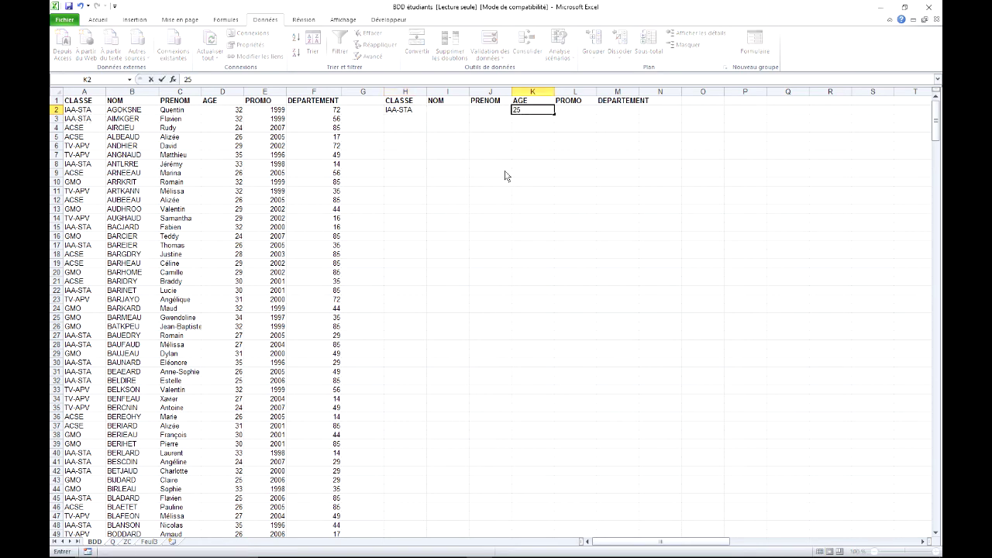
left_click(494, 115)
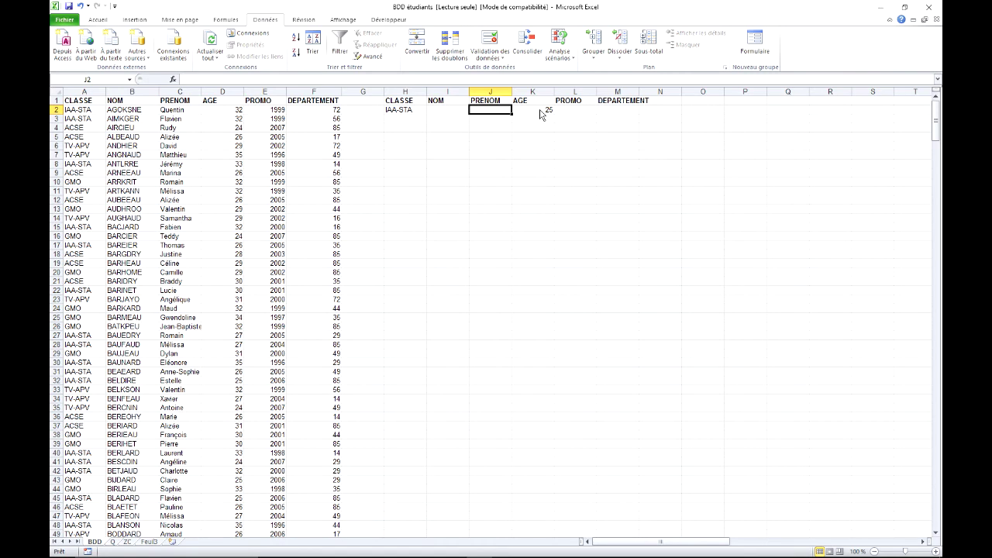
Widen column M, enter department 29 in M3 and fill IAA-STA down to H3
left_click_drag(639, 92, 658, 92)
left_click(620, 126)
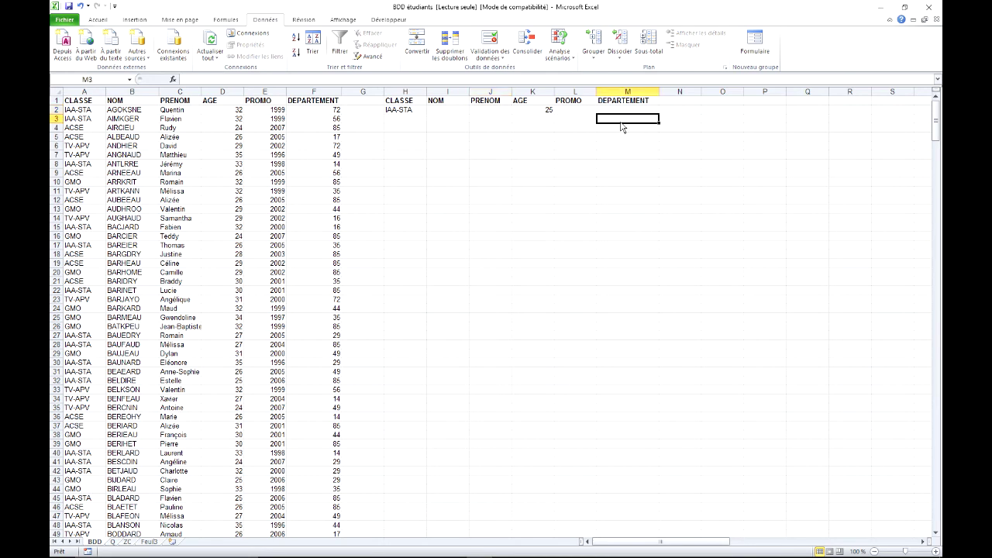
type("29")
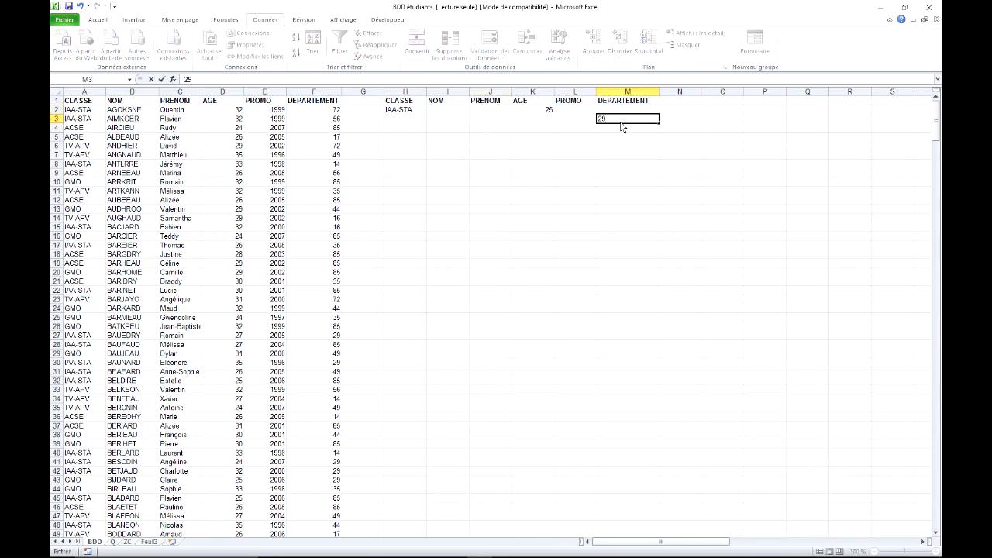
left_click(412, 119)
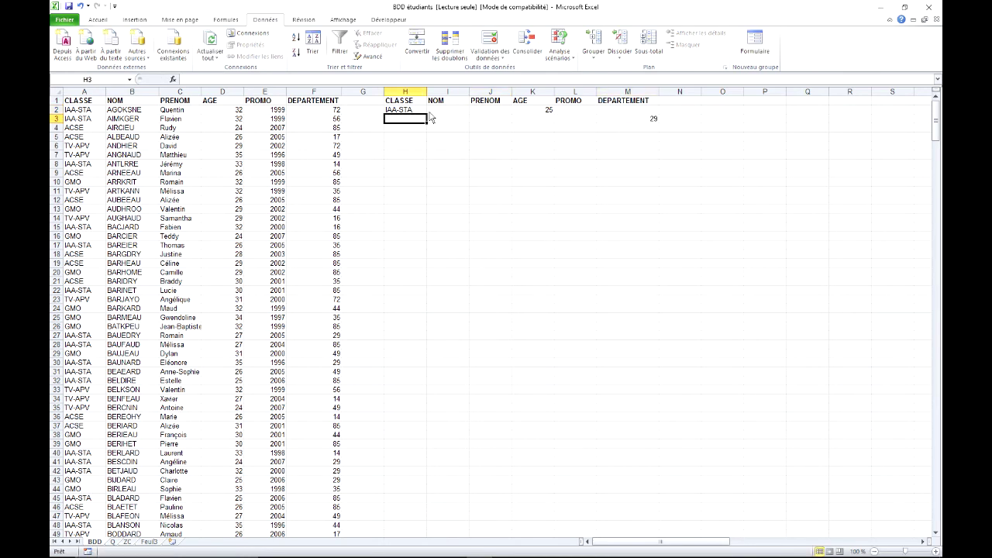
left_click(418, 111)
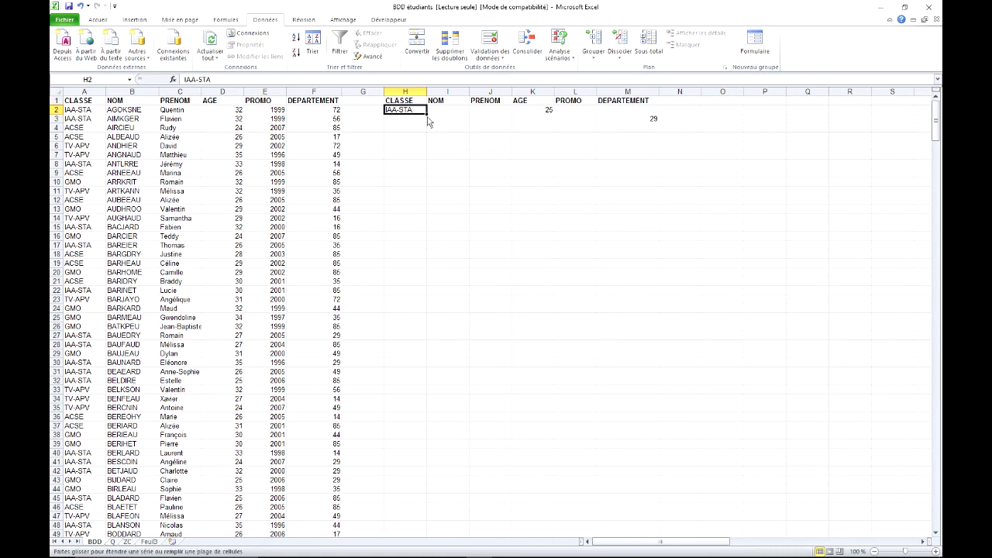
left_click_drag(426, 114, 428, 123)
left_click(447, 110)
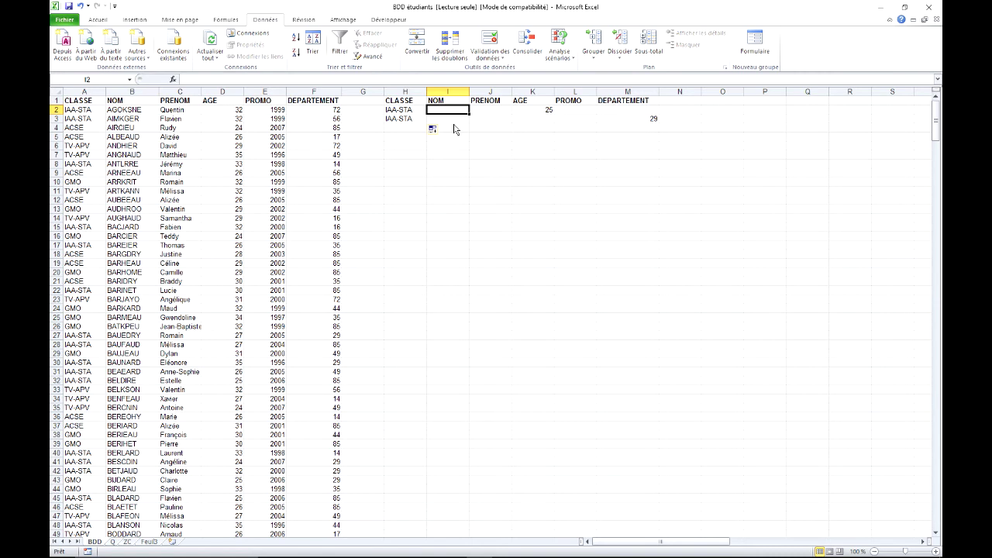
left_click(225, 140)
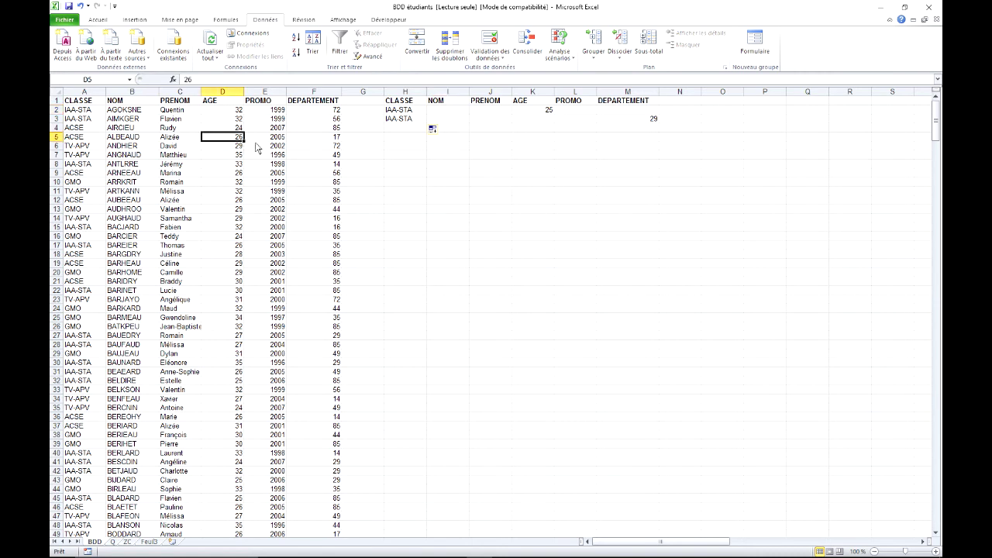
In Filtre avancé, set the criteria range to H1:M3 and apply the filter in place
left_click(371, 56)
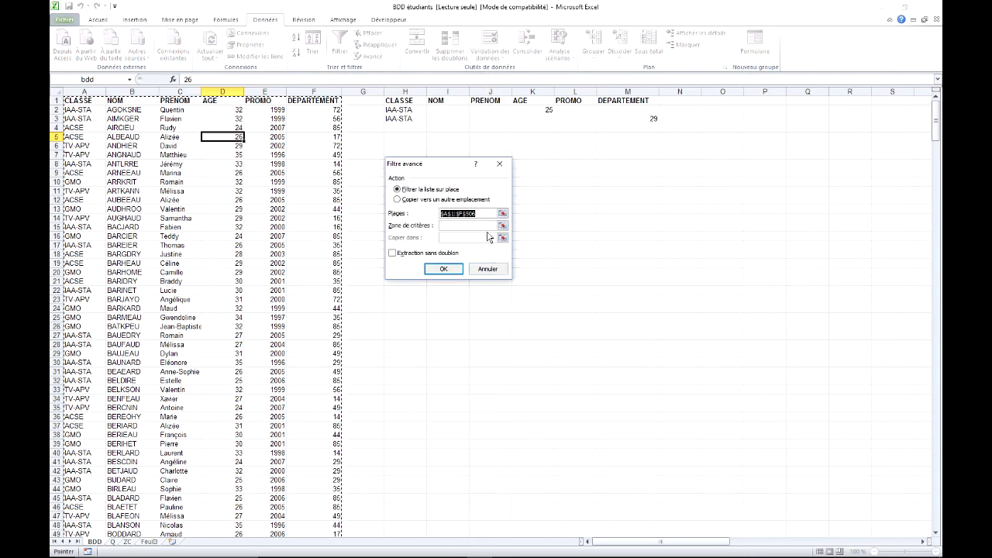
left_click(460, 230)
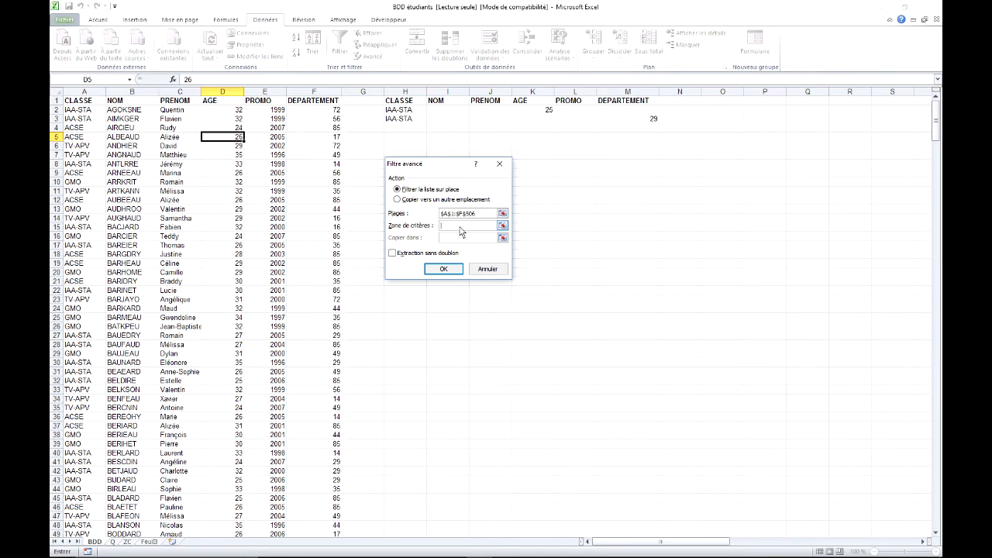
left_click_drag(404, 102, 621, 128)
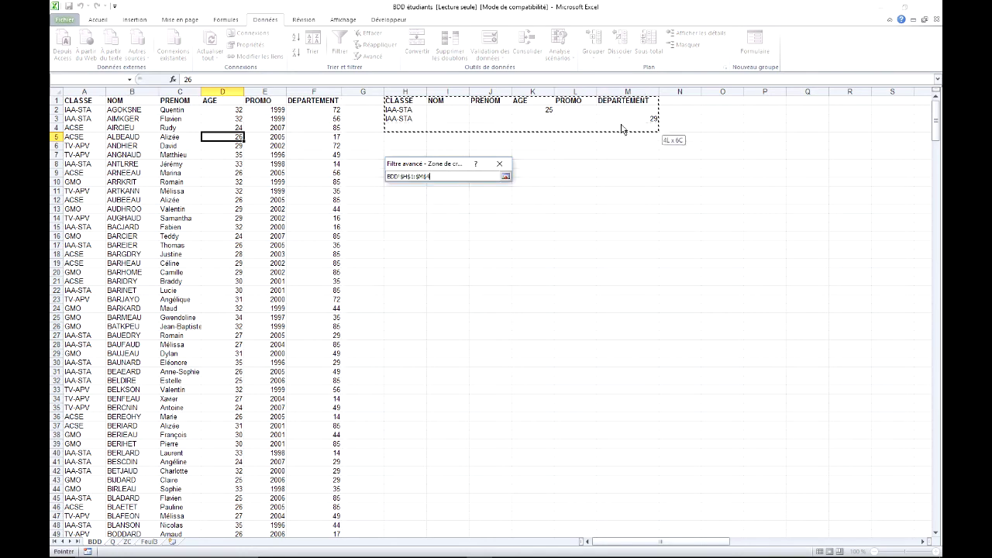
left_click_drag(621, 128, 624, 126)
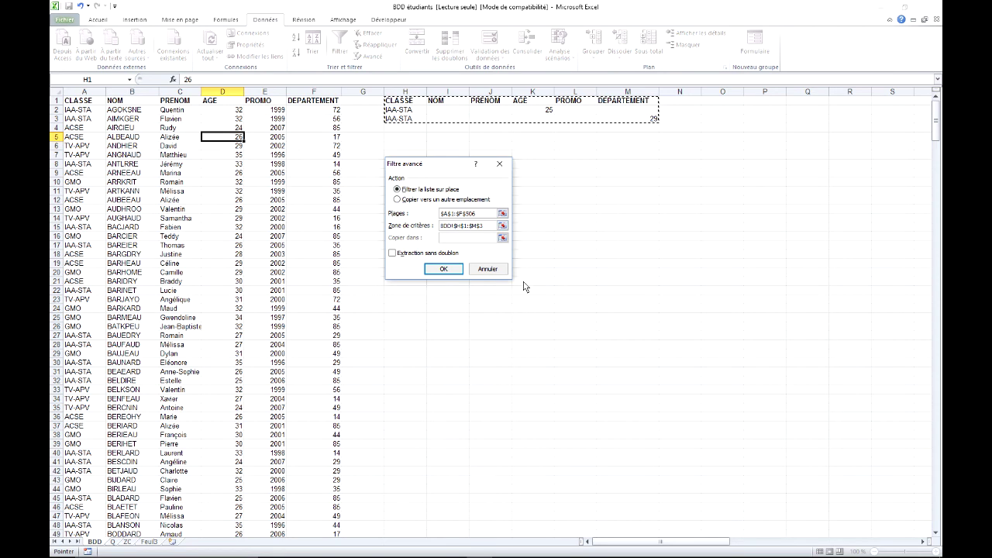
left_click(445, 271)
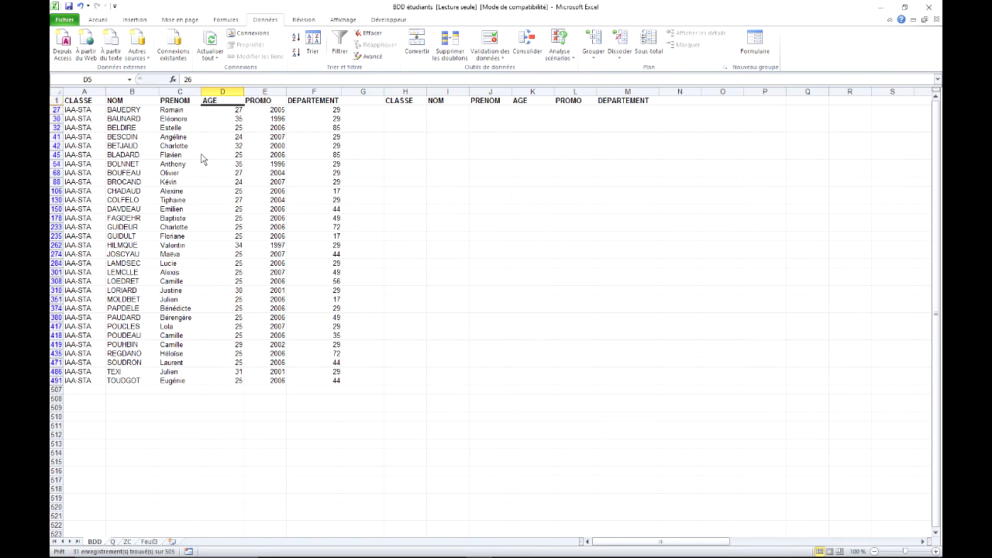
Review the 31 filtered IAA-STA records, then clear the filter to show all students
left_click(220, 127)
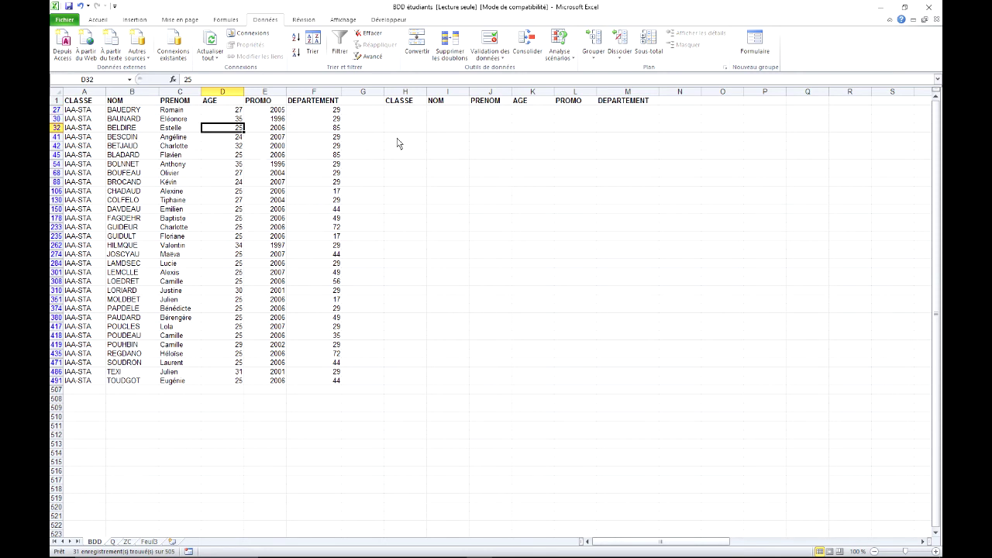
left_click(369, 33)
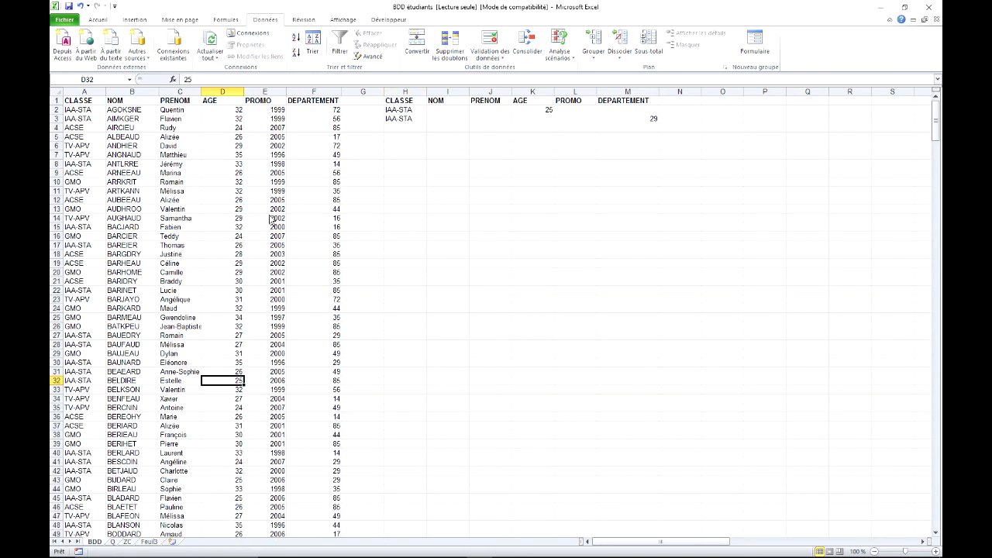
Run the advanced filter with Copier vers un autre emplacement, sending matches to M11
left_click(188, 146)
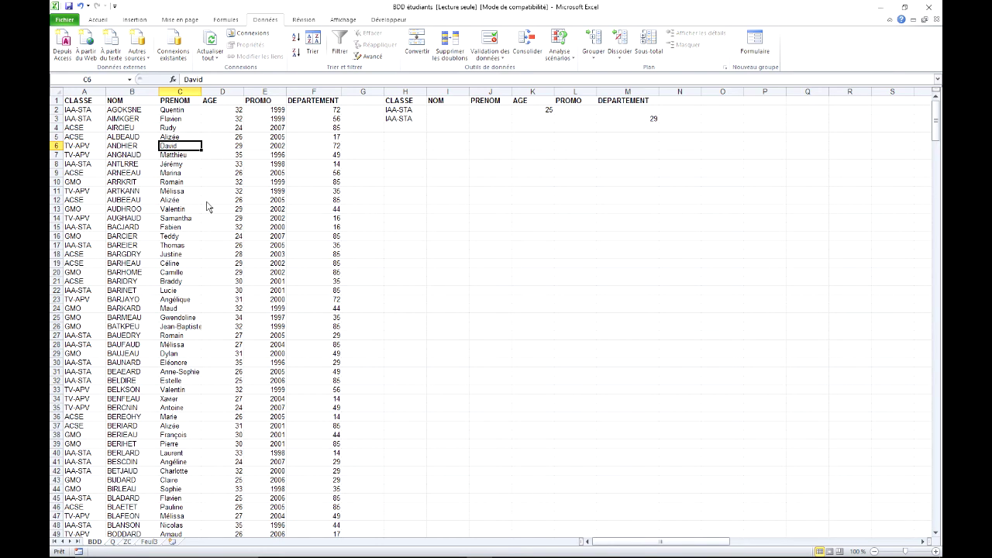
left_click(172, 130)
left_click(132, 155)
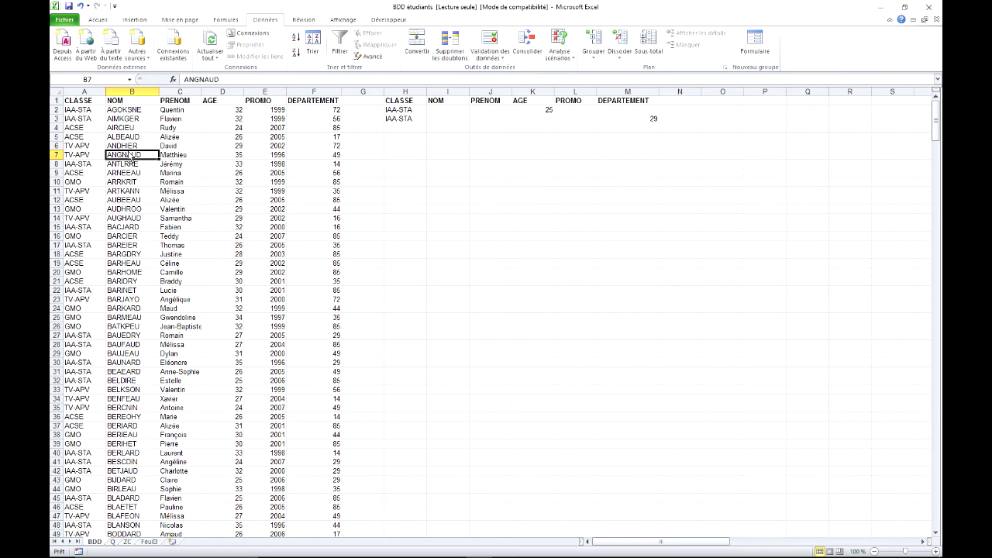
left_click(175, 159)
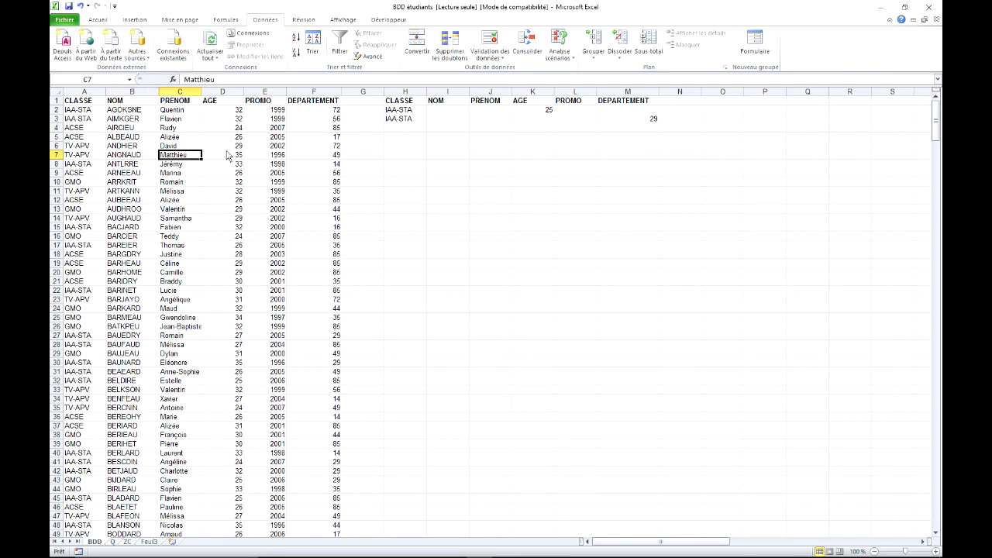
left_click(373, 58)
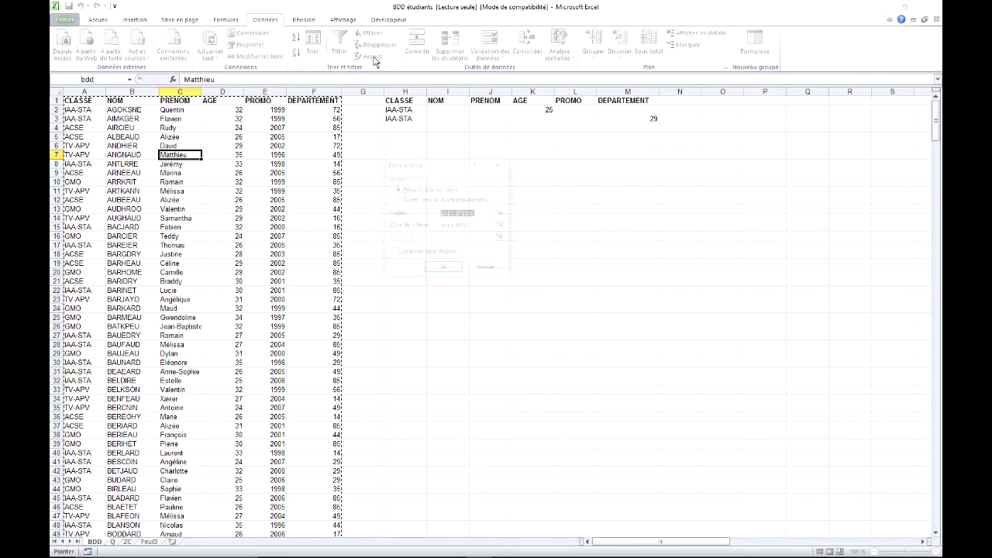
left_click(477, 226)
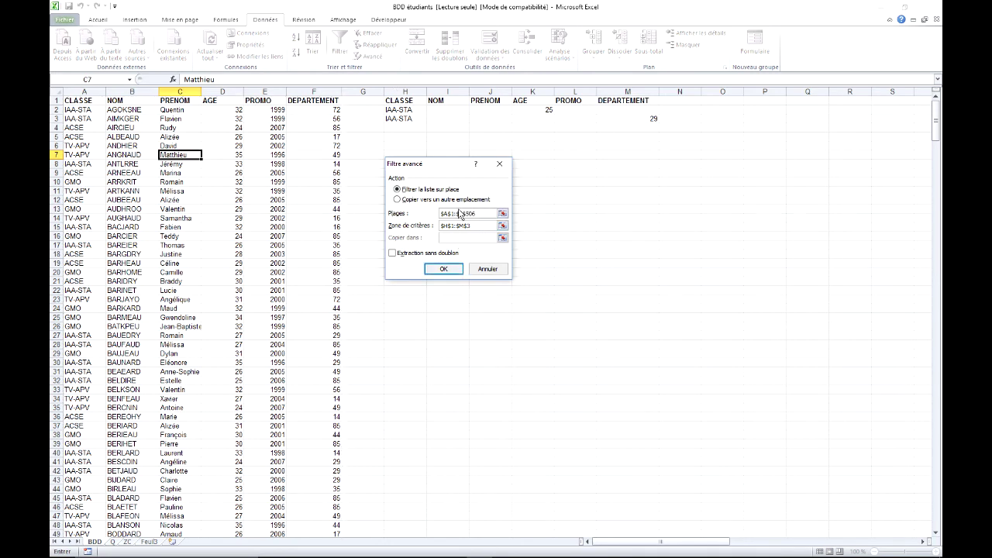
left_click(399, 200)
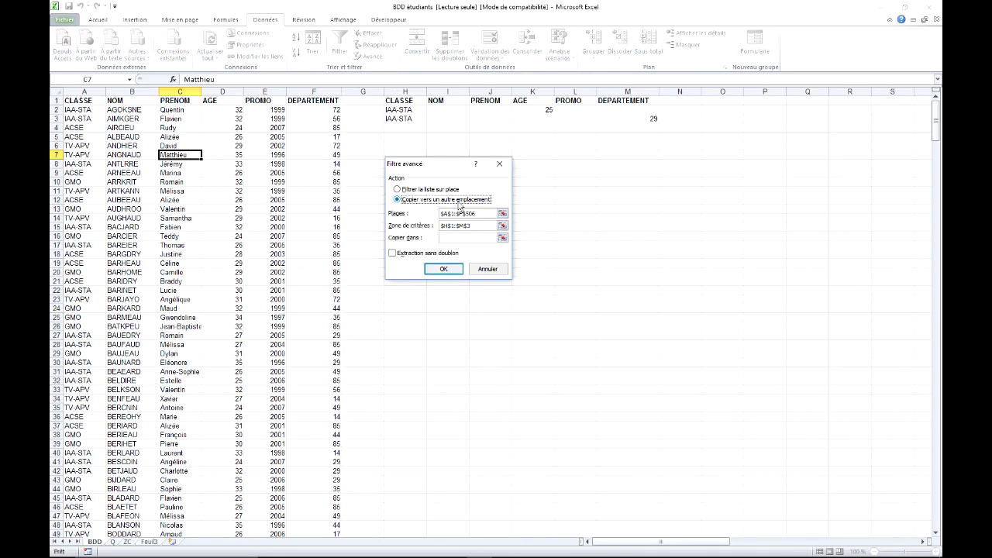
left_click(455, 239)
left_click(633, 192)
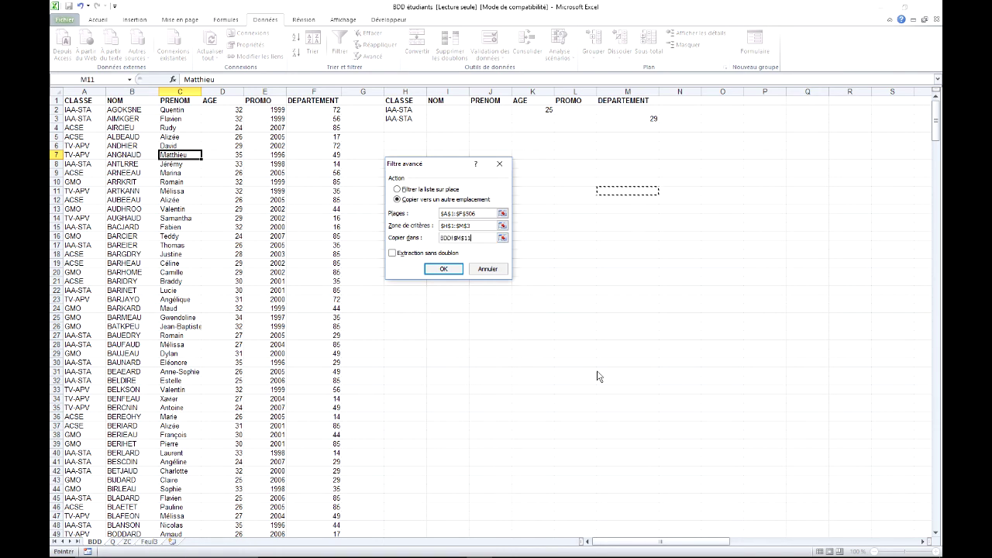
left_click(446, 267)
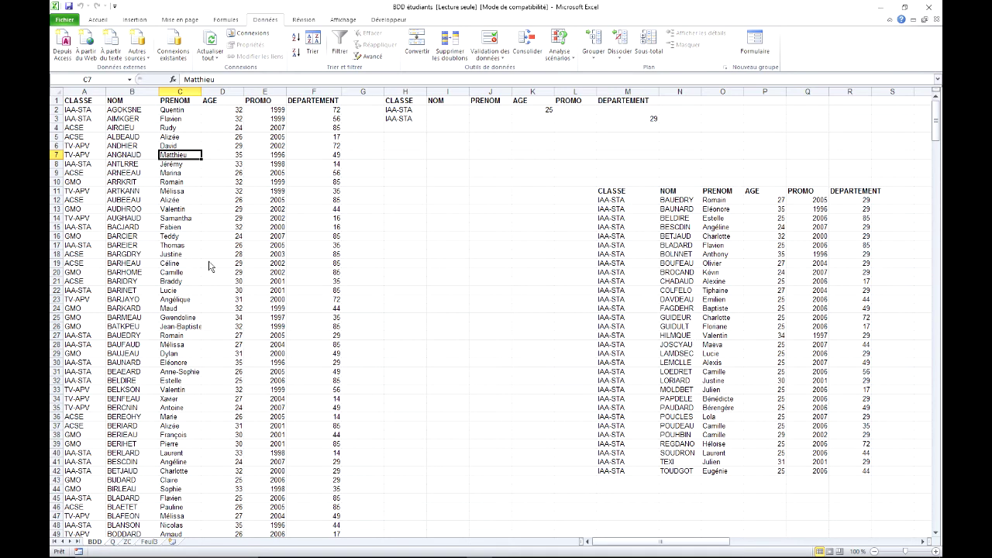
right_click(767, 547)
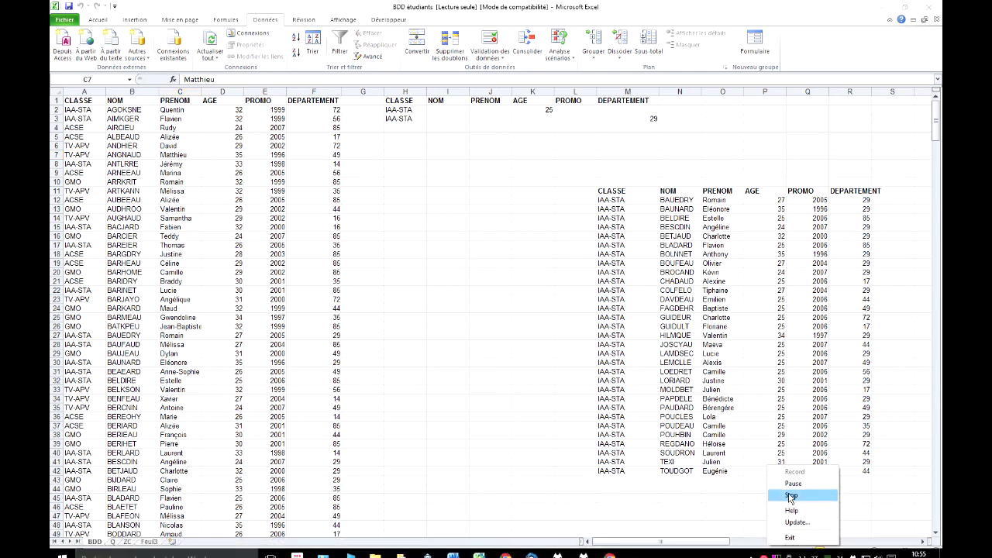
Remove the copied results block at M11, reread the questions on sheet Q, and return to BDD
left_click(791, 495)
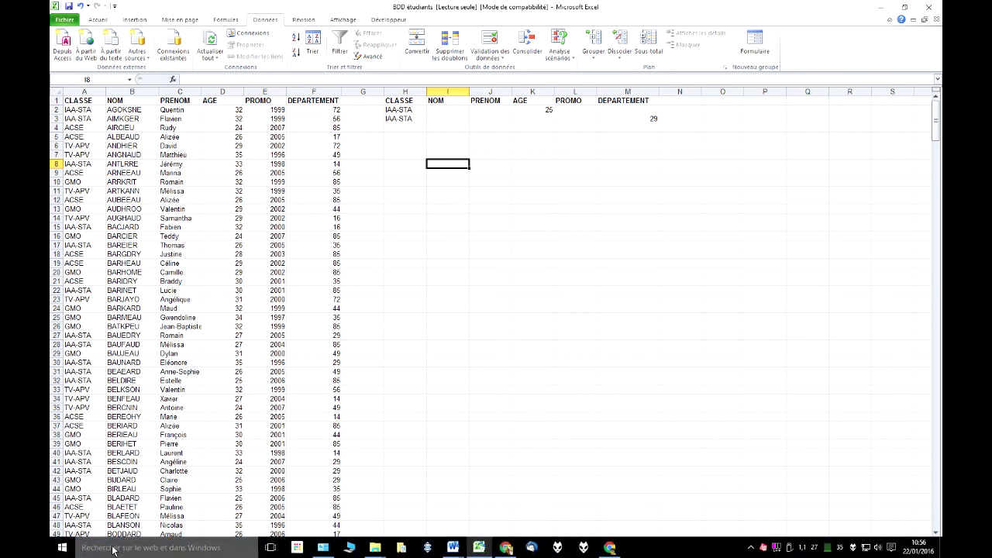
left_click(114, 542)
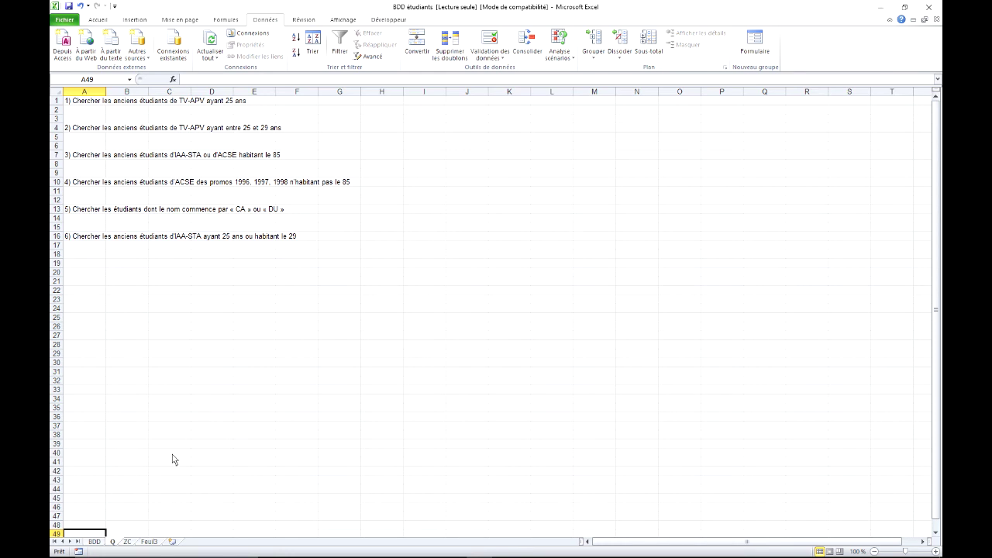
left_click(94, 541)
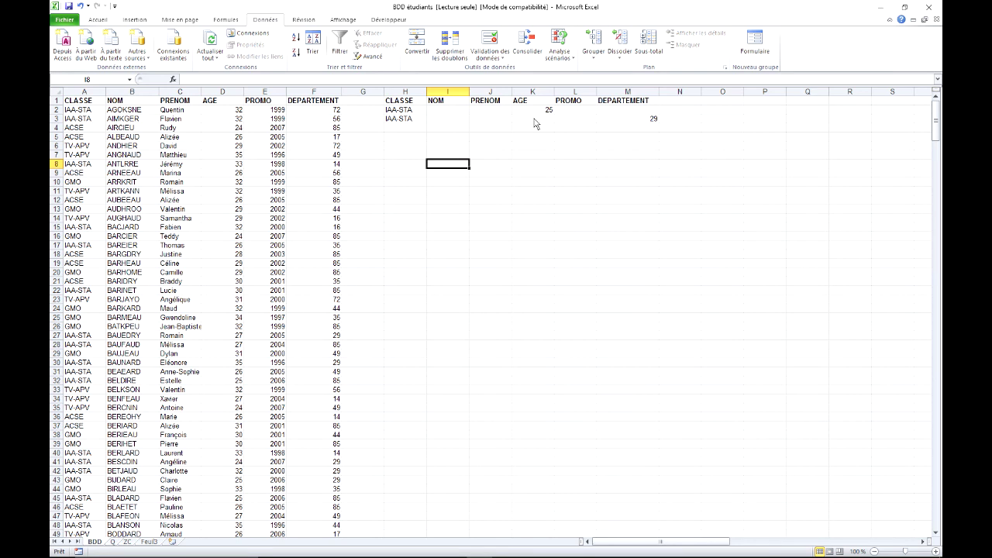
Clear the old criteria values in H2:M3 and delete the NOM and PRENOM criteria columns
left_click_drag(393, 110, 626, 123)
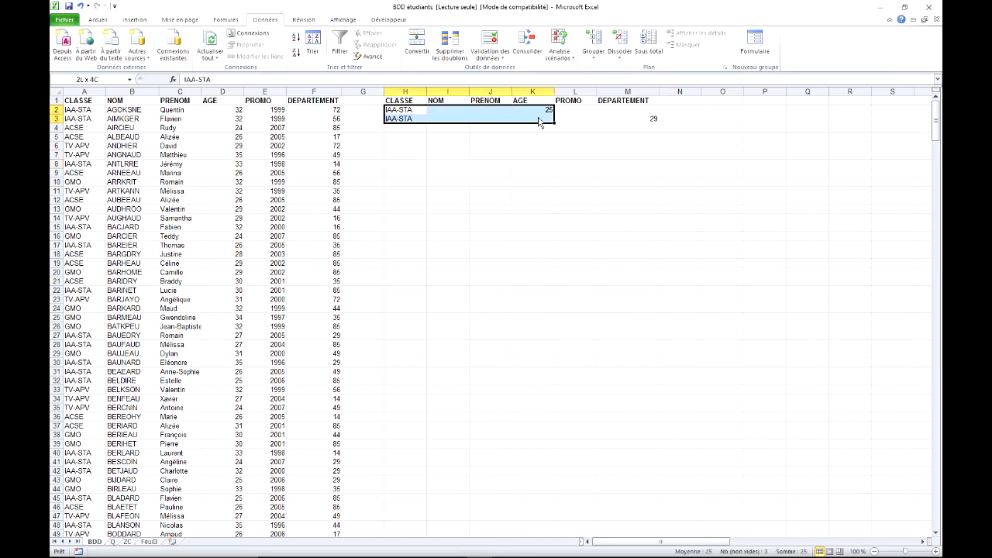
key("Delete")
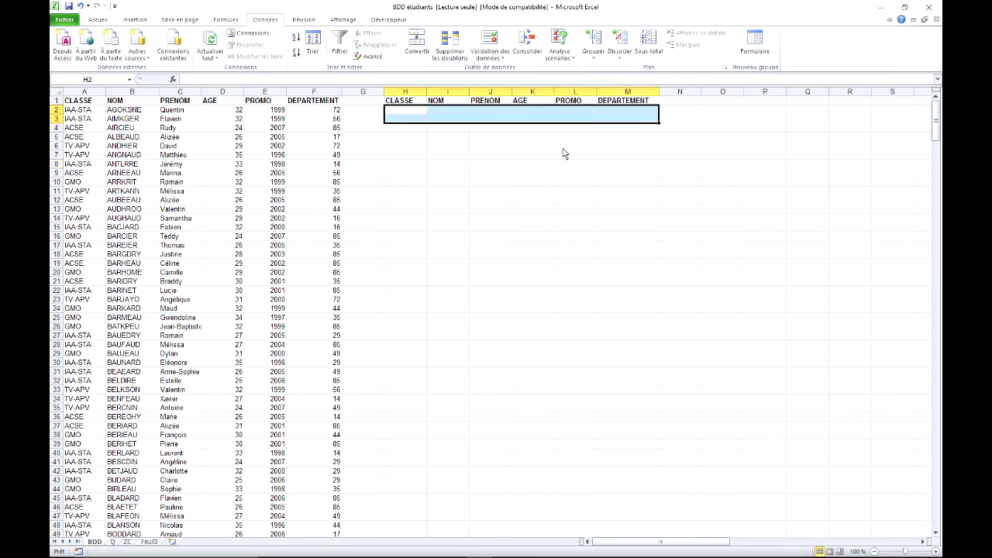
left_click(468, 118)
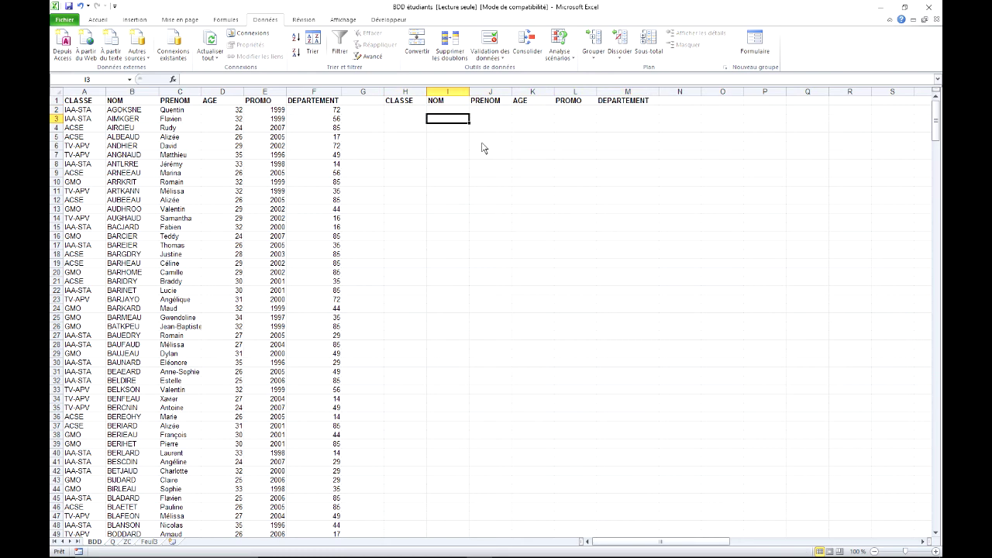
left_click_drag(448, 91, 491, 92)
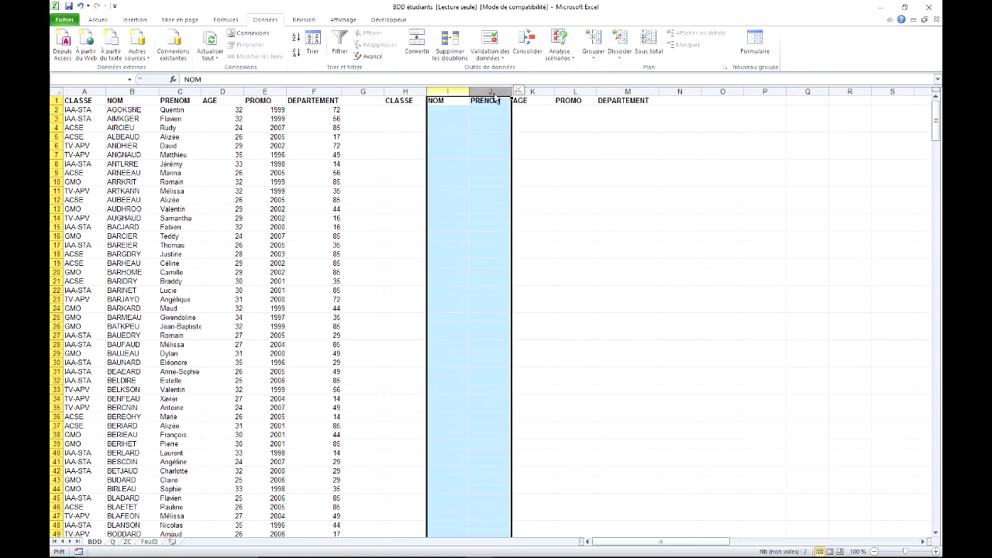
right_click(460, 130)
left_click(493, 203)
left_click(501, 120)
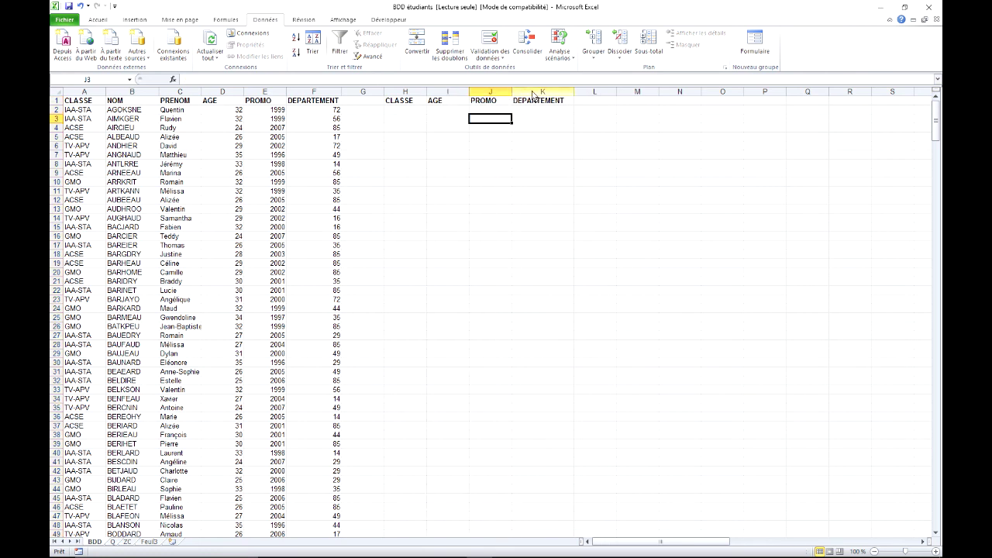
Delete the PROMO and DEPARTEMENT criteria columns, leaving CLASSE and AGE
left_click_drag(487, 96, 552, 96)
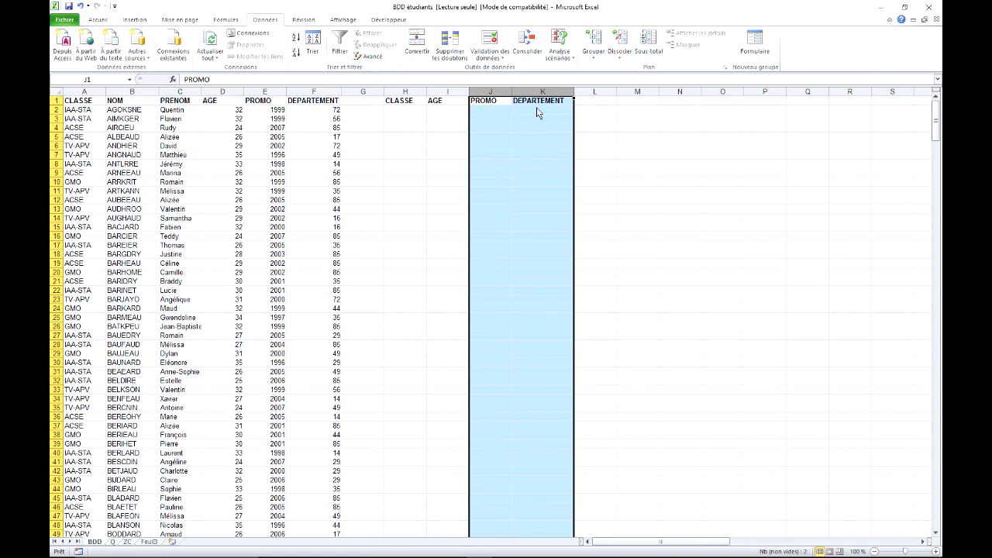
right_click(518, 113)
left_click(549, 192)
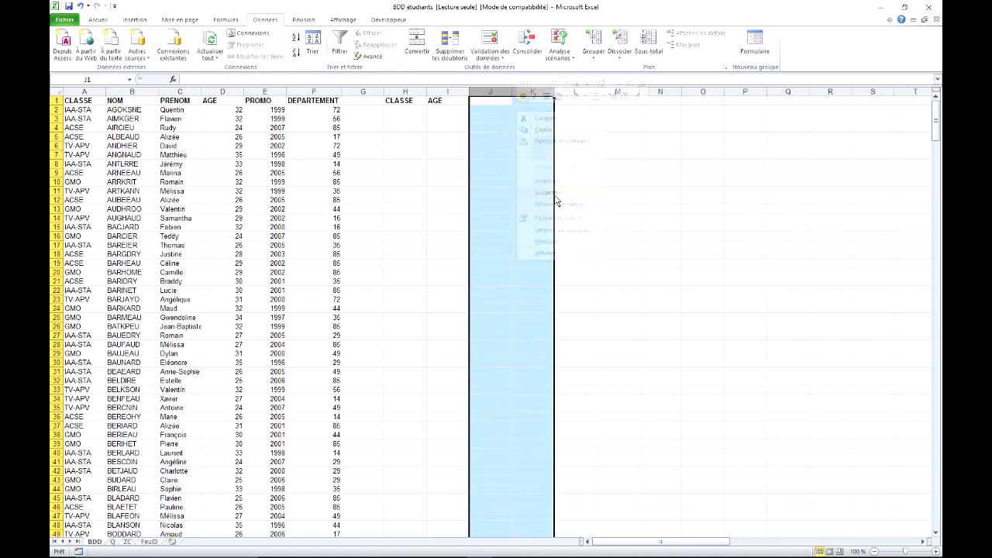
left_click(416, 111)
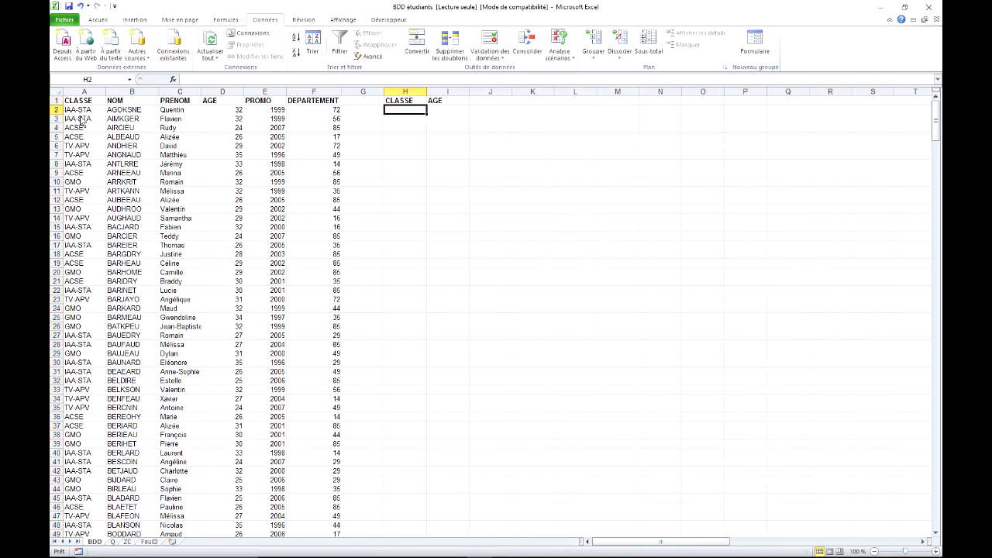
Copy TV-APV from A7 into criteria cell H2
left_click(80, 157)
key("ctrl+c")
left_click(413, 113)
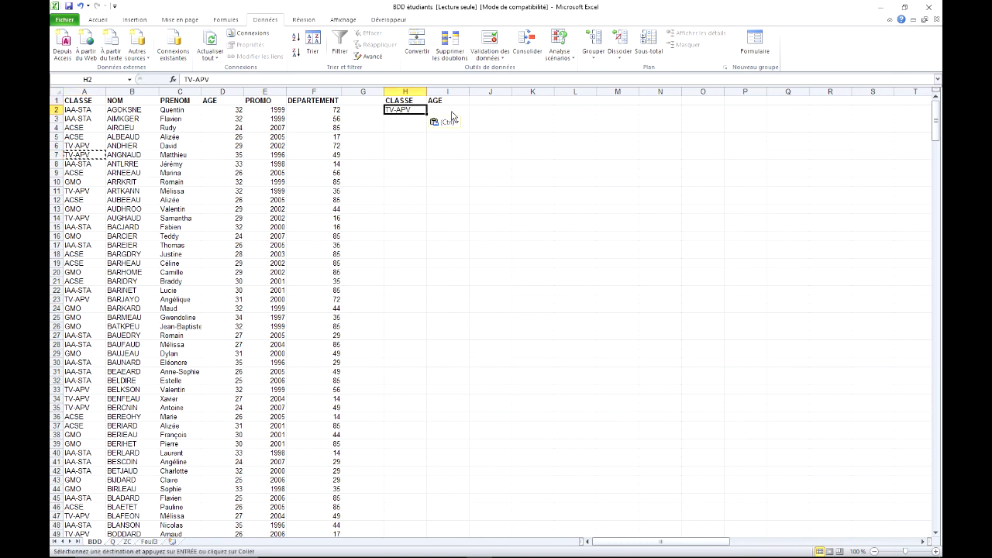
key("ctrl+v")
Enter the ages 25, 26, 27, 28 and 29 down I2:I6
left_click(453, 112)
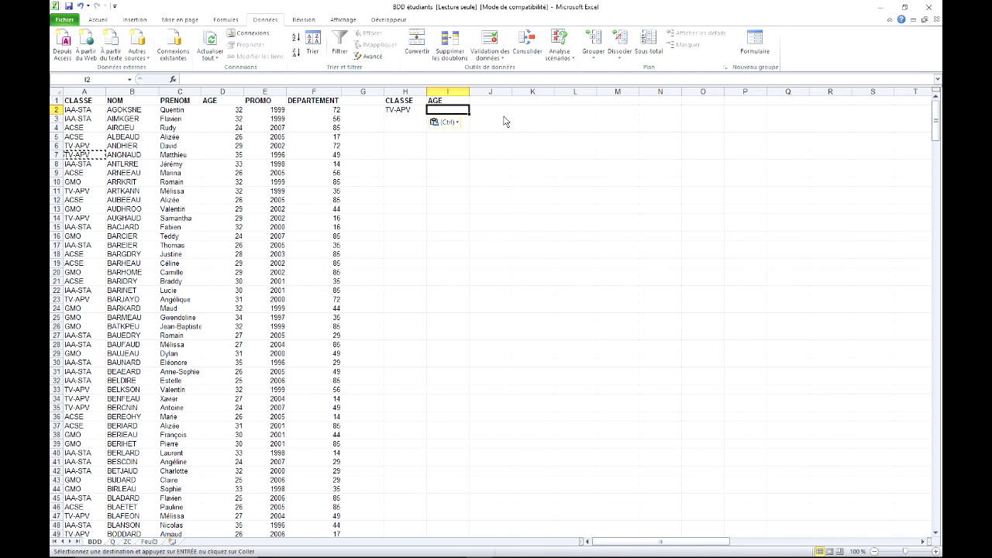
type("25")
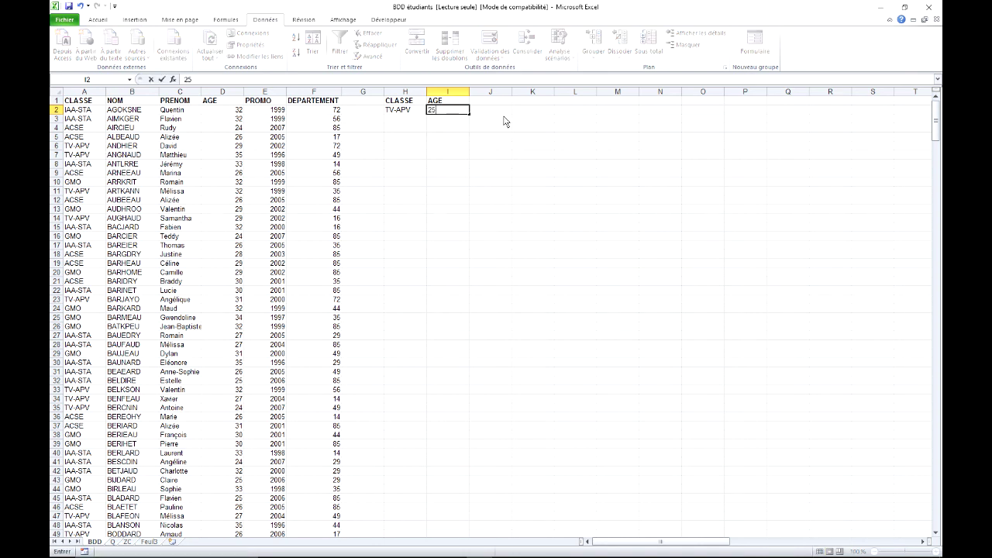
key("Return")
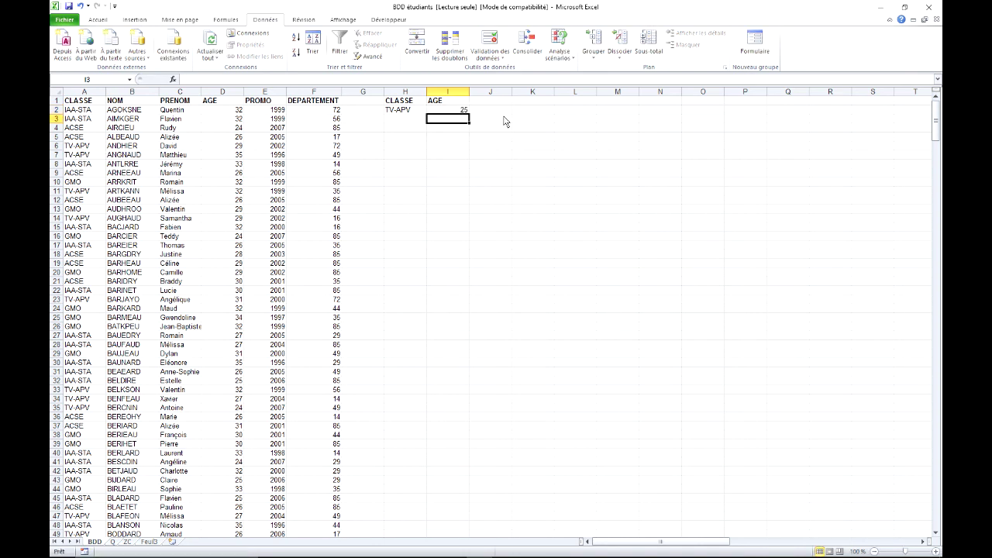
type("26")
key("Return")
type("27")
key("Return")
type("28")
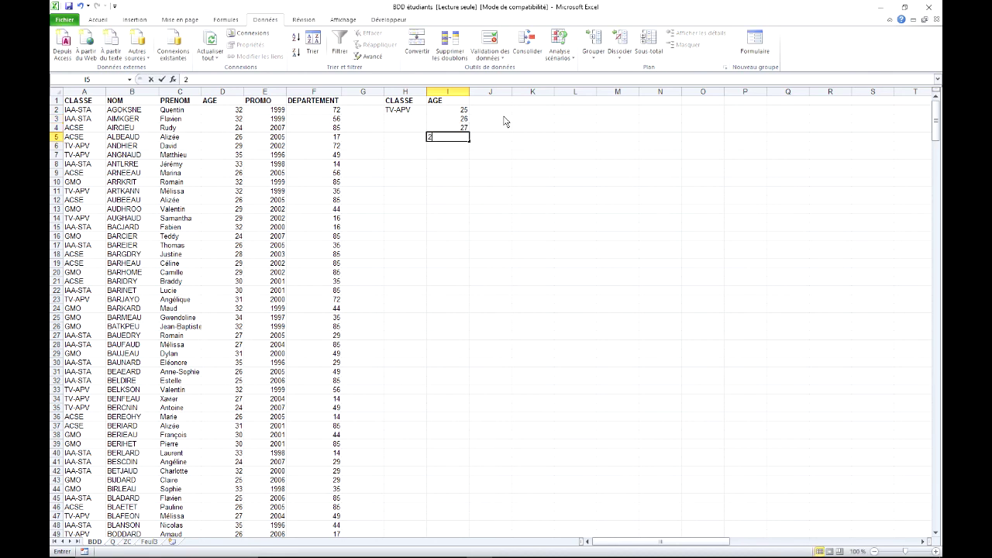
key("Return")
type("29")
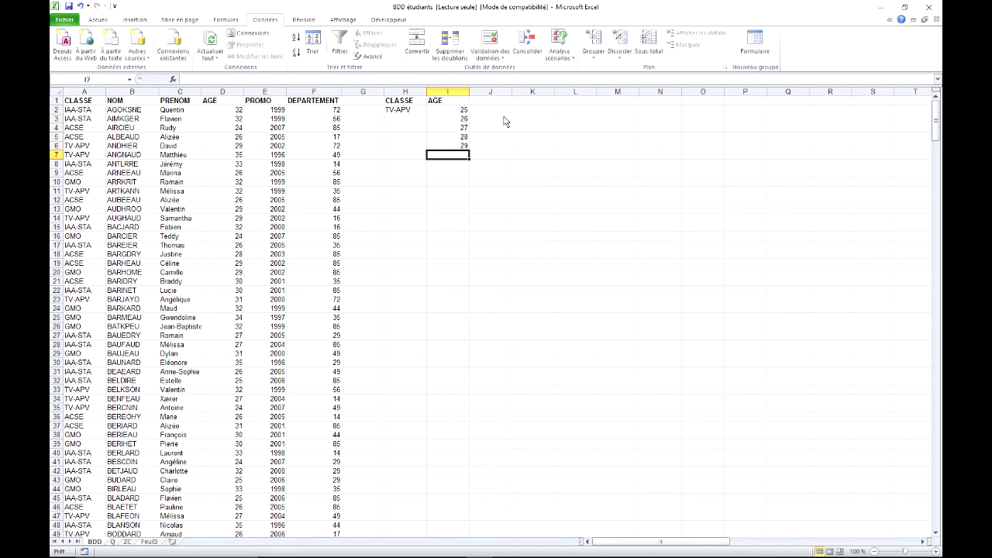
Fill TV-APV down from H2 through H6
left_click(405, 110)
left_click_drag(426, 114, 427, 151)
left_click(448, 129)
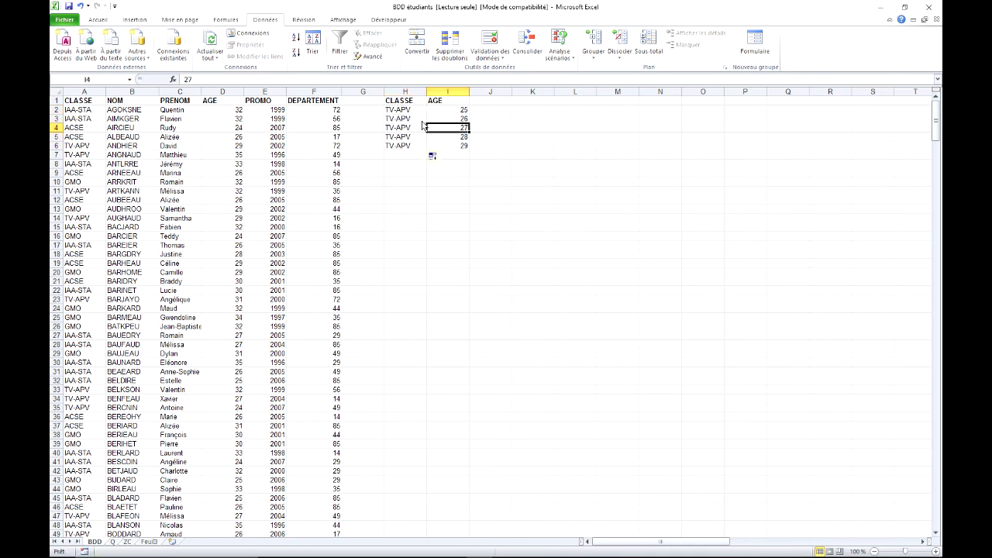
left_click(409, 120)
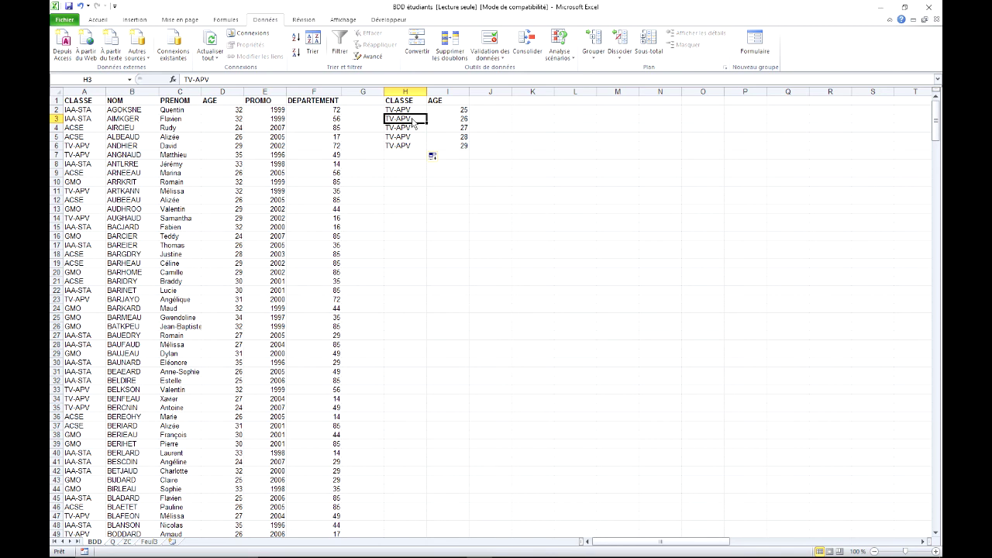
Clear the extra criteria rows H3:I6 and change I2 to >=25
left_click_drag(412, 120, 469, 153)
key("Delete")
left_click(450, 110)
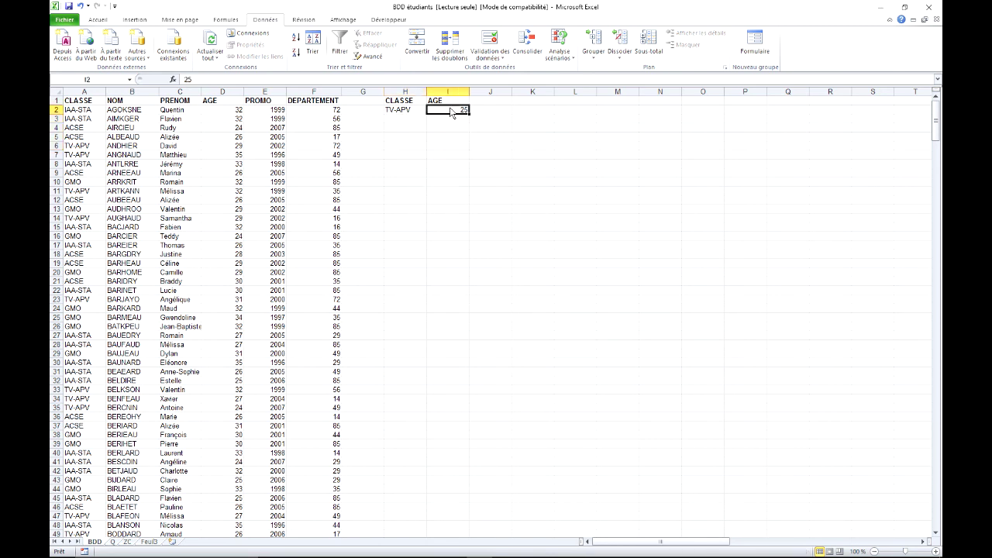
double_click(456, 113)
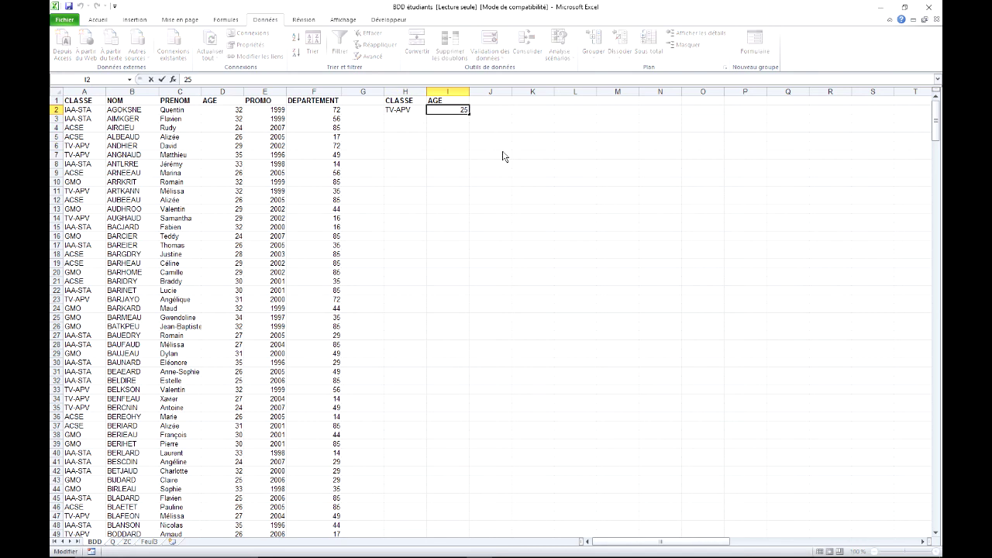
type(">=")
left_click(533, 119)
left_click(453, 122)
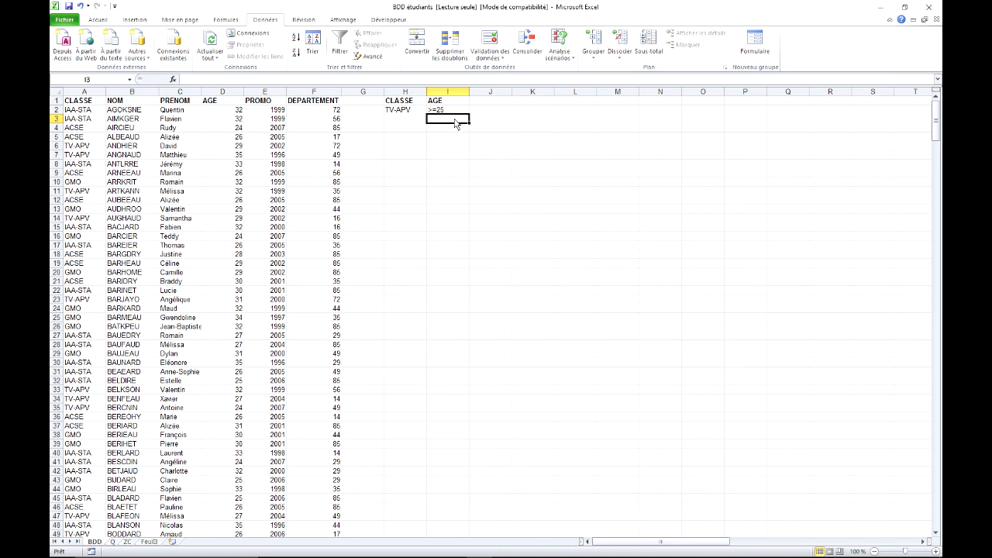
Enter the upper age bound <=29 in J2
left_click(489, 111)
type("<=29")
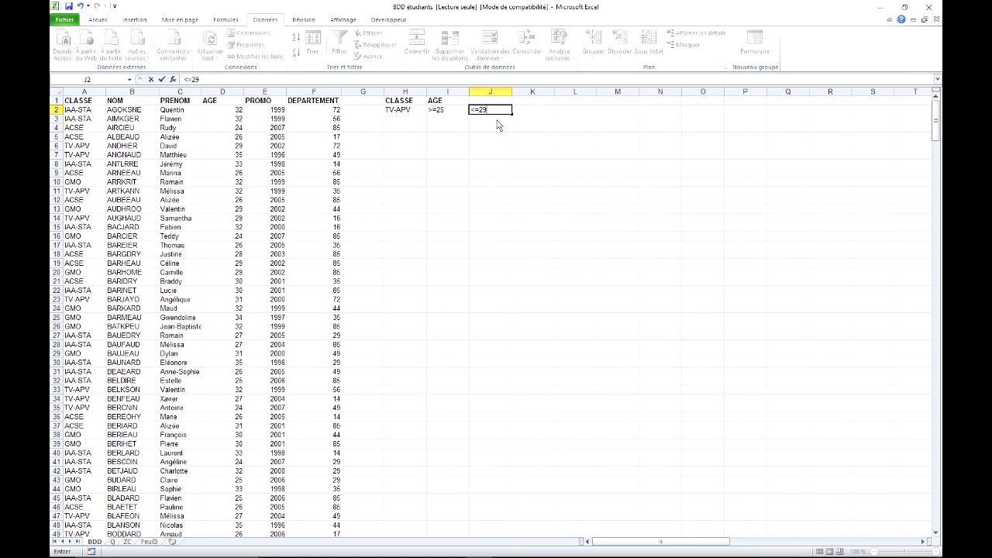
left_click(450, 109)
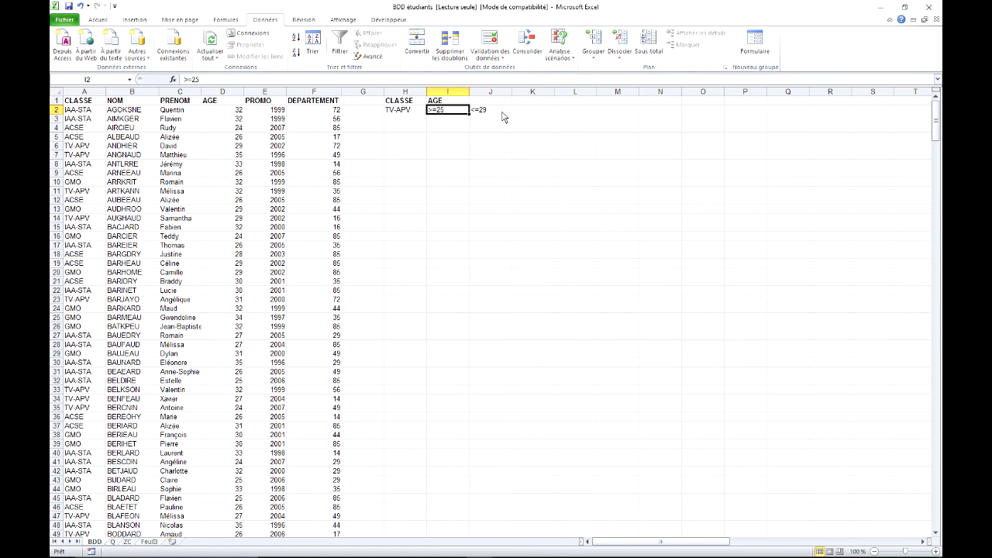
left_click(463, 102)
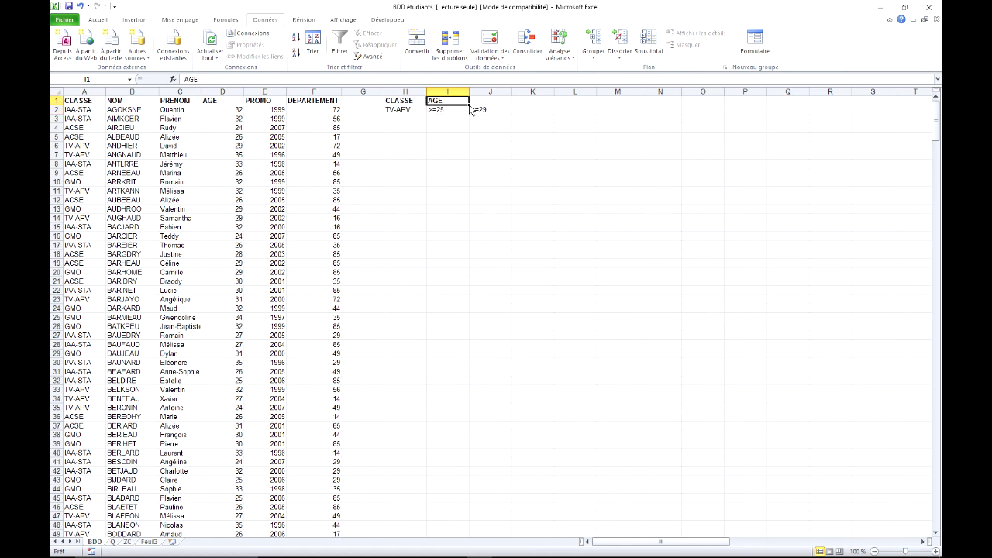
Copy the AGE header into J1 above <=29, then bring up Advanced Filter for the student list
left_click_drag(470, 105, 499, 104)
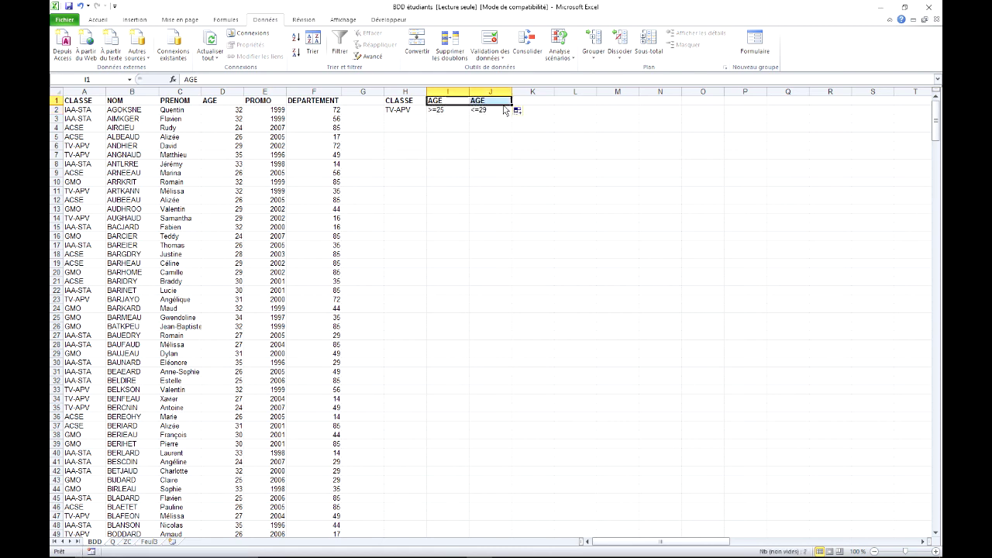
left_click(457, 113)
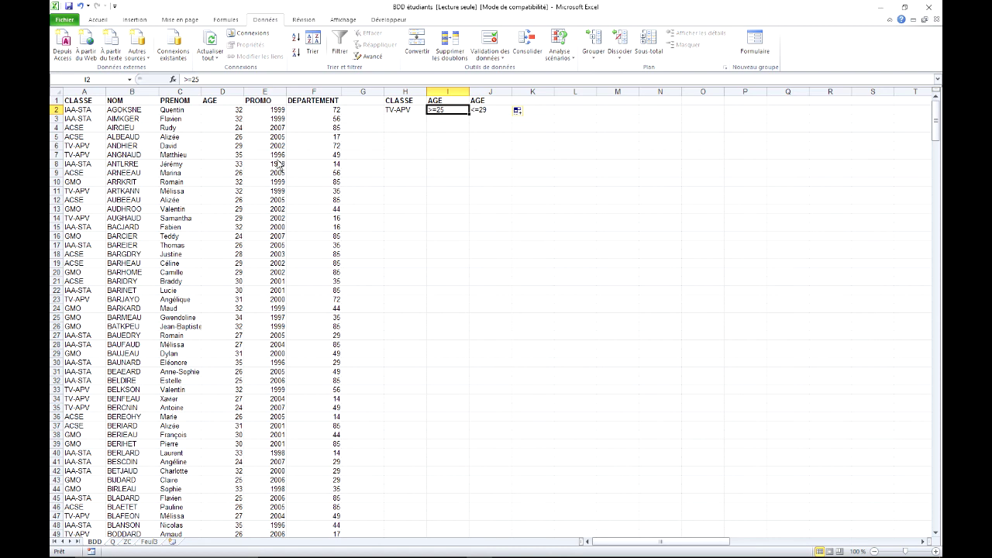
left_click(232, 147)
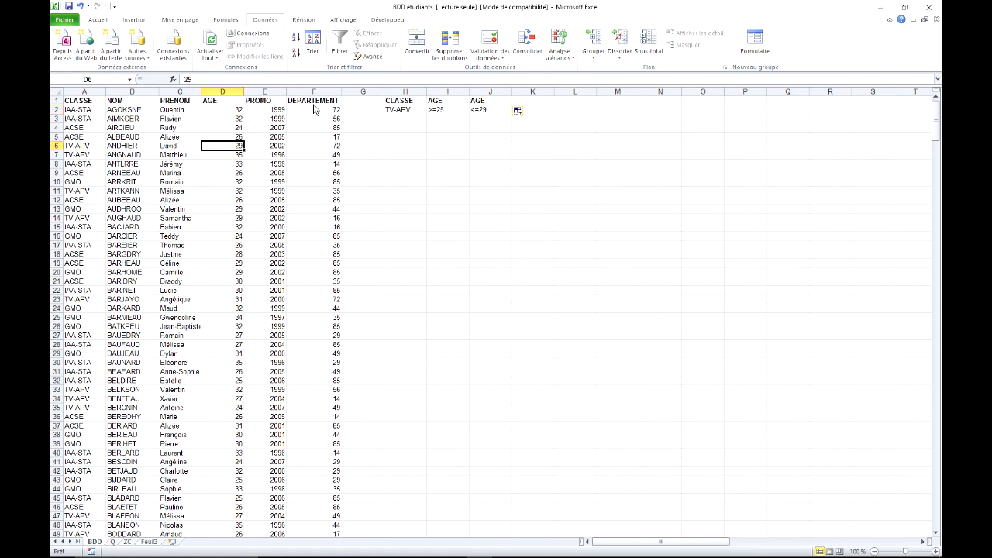
left_click(368, 57)
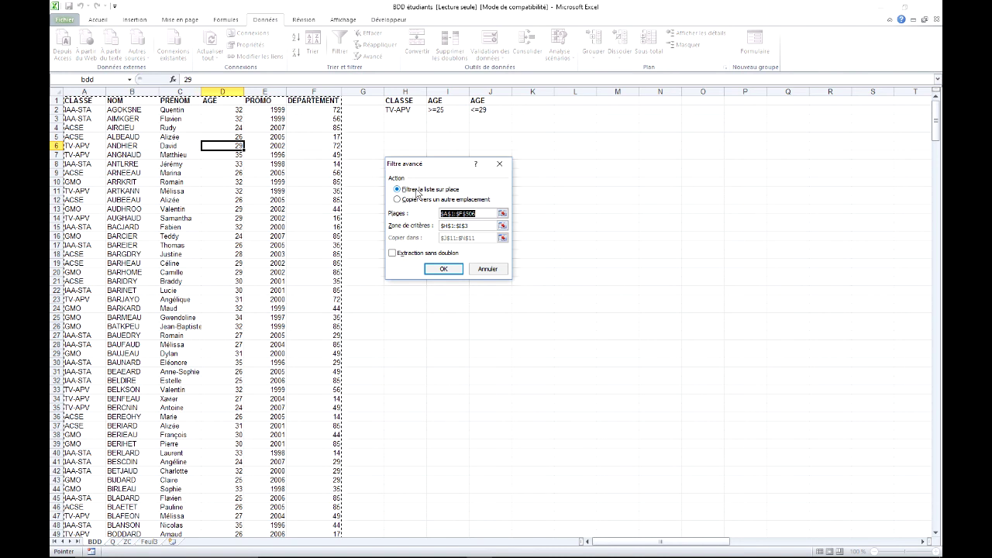
Apply the advanced filter in place with criteria range H1:J2, leaving 47 of 505 students
left_click(480, 228)
left_click_drag(406, 101, 488, 112)
left_click(445, 269)
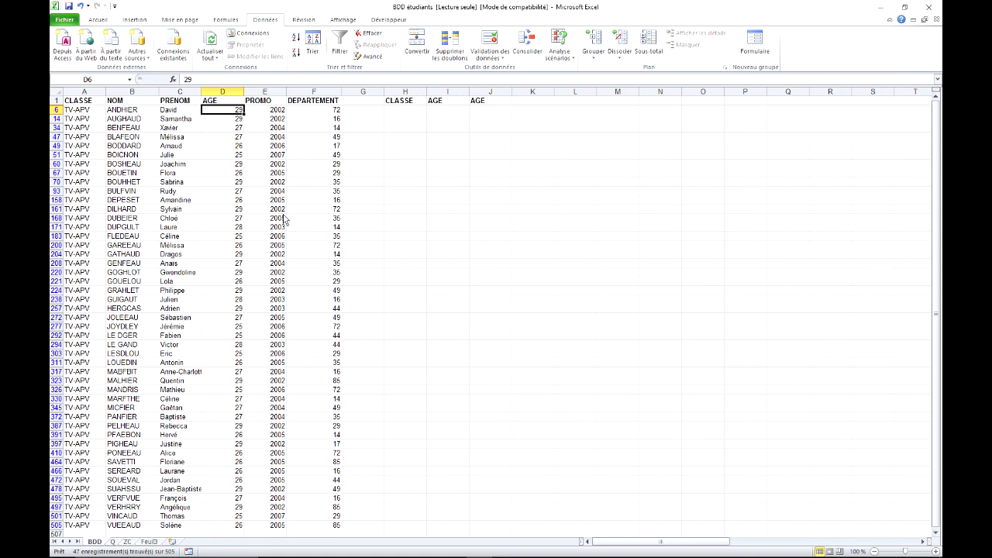
left_click(369, 56)
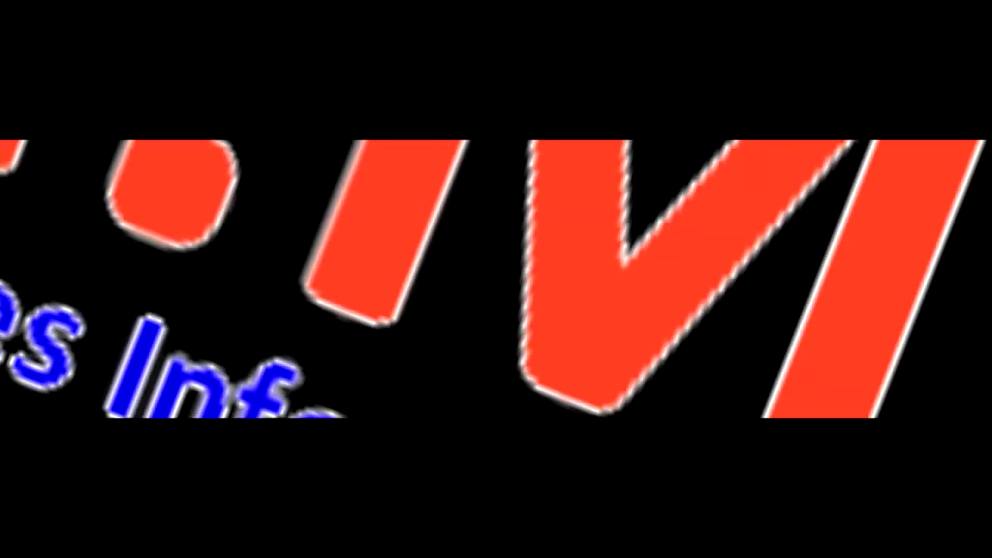